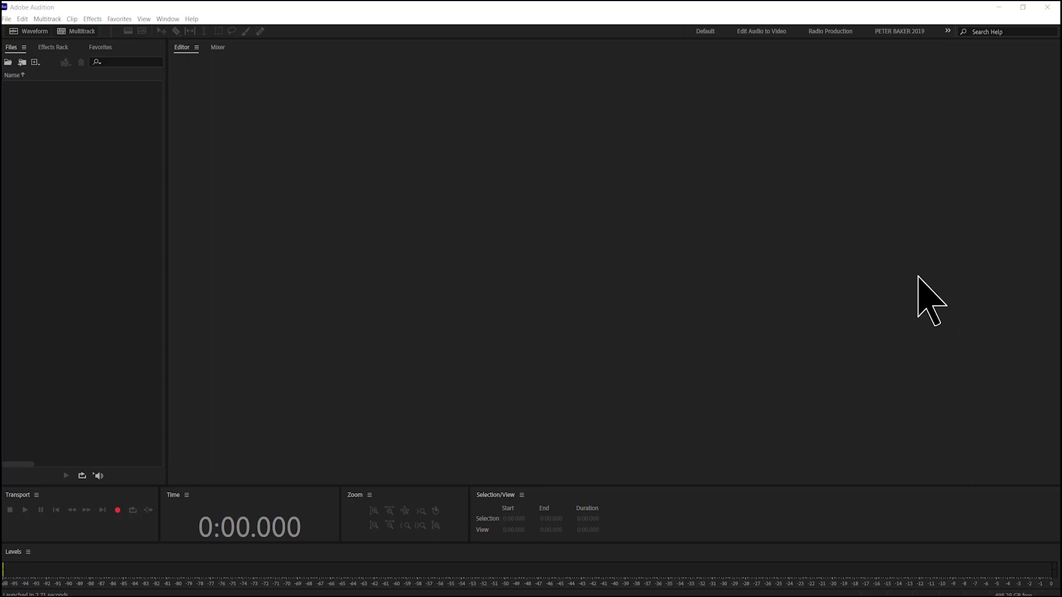
Review the Audio Hardware preferences, leaving the current device and ASIO device class unchanged.
left_click(23, 19)
mouse_move(77, 352)
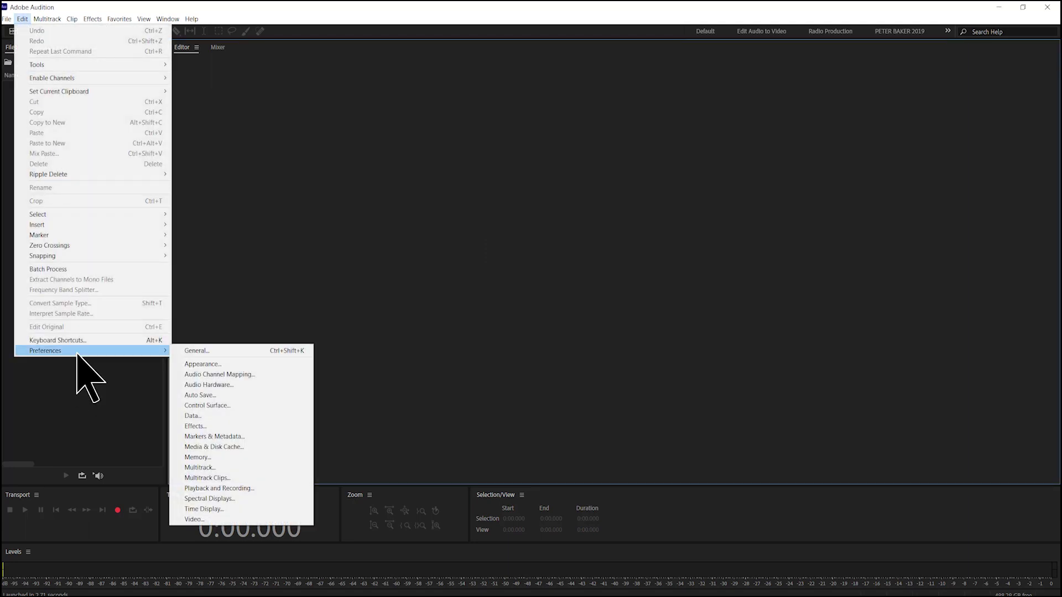
left_click(237, 386)
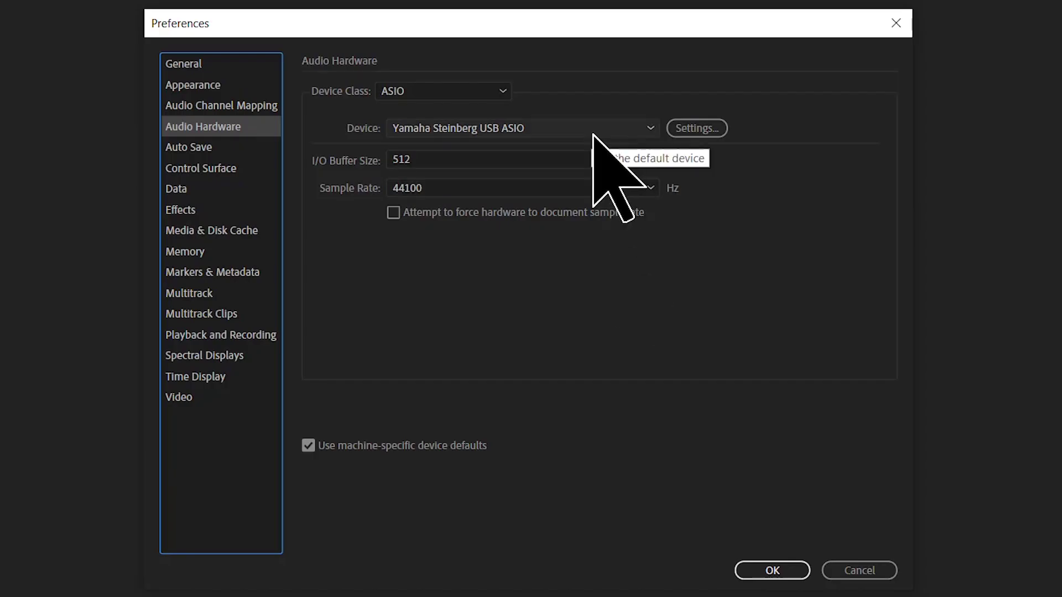
left_click(652, 131)
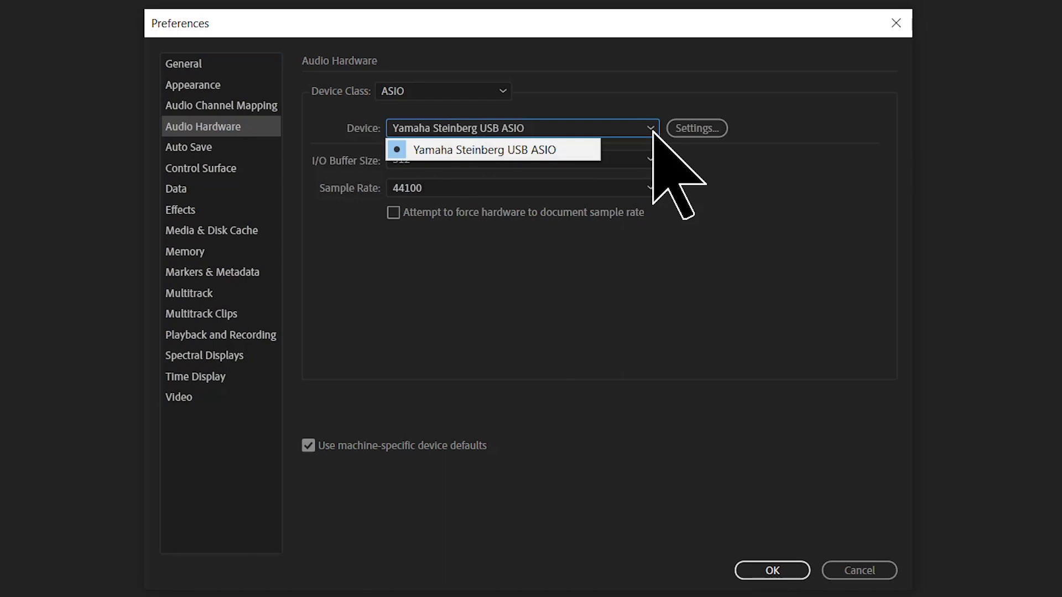
left_click(653, 131)
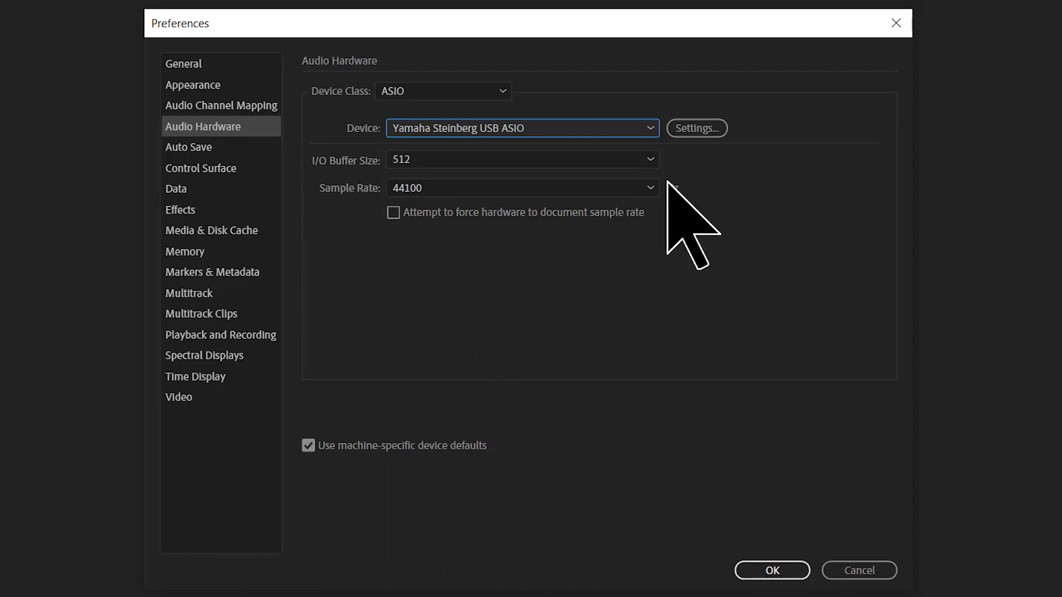
left_click(503, 92)
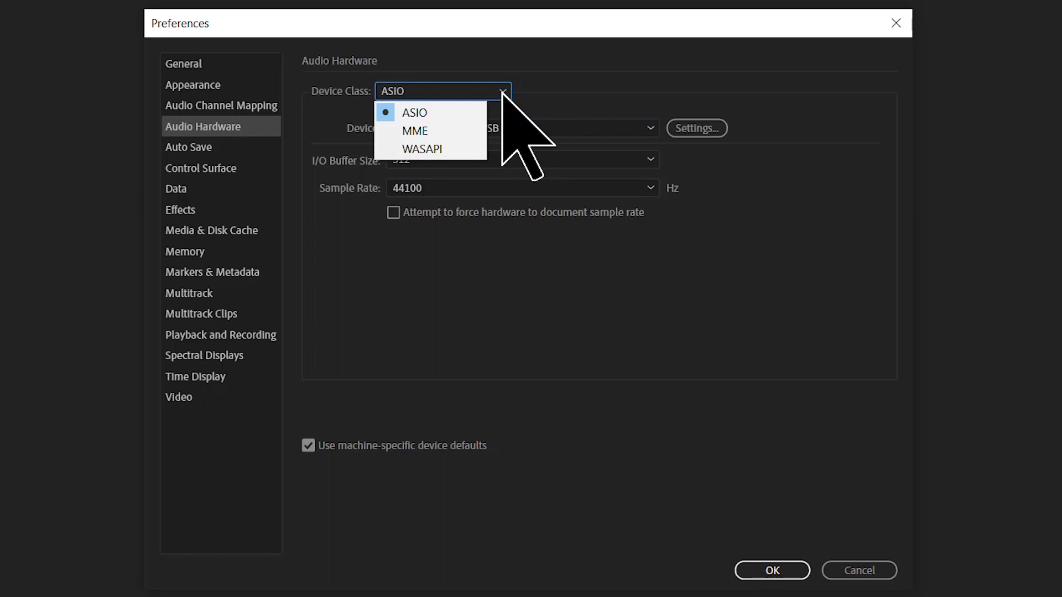
left_click(503, 92)
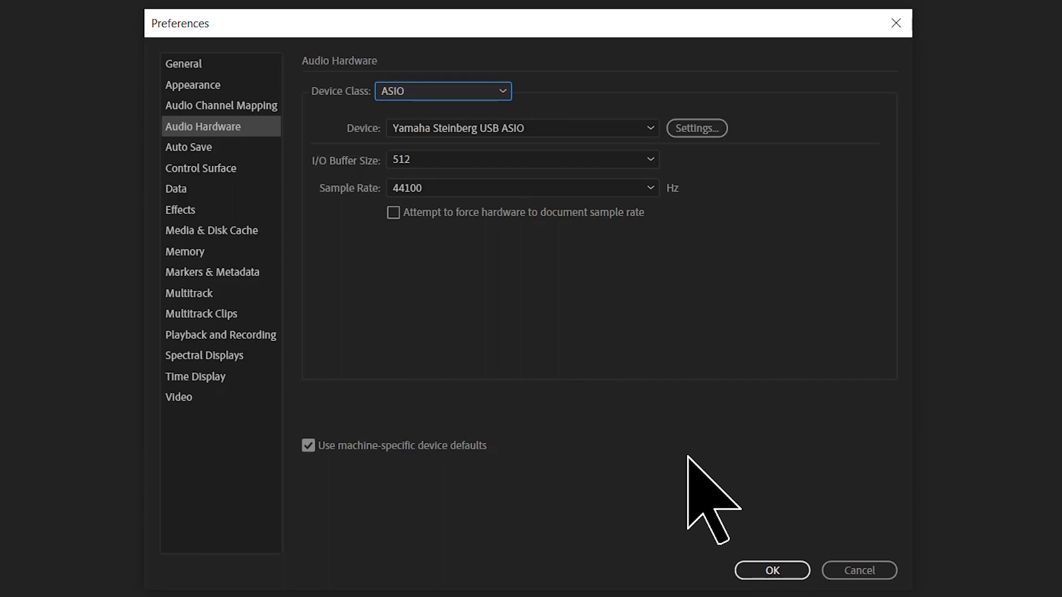
left_click(842, 569)
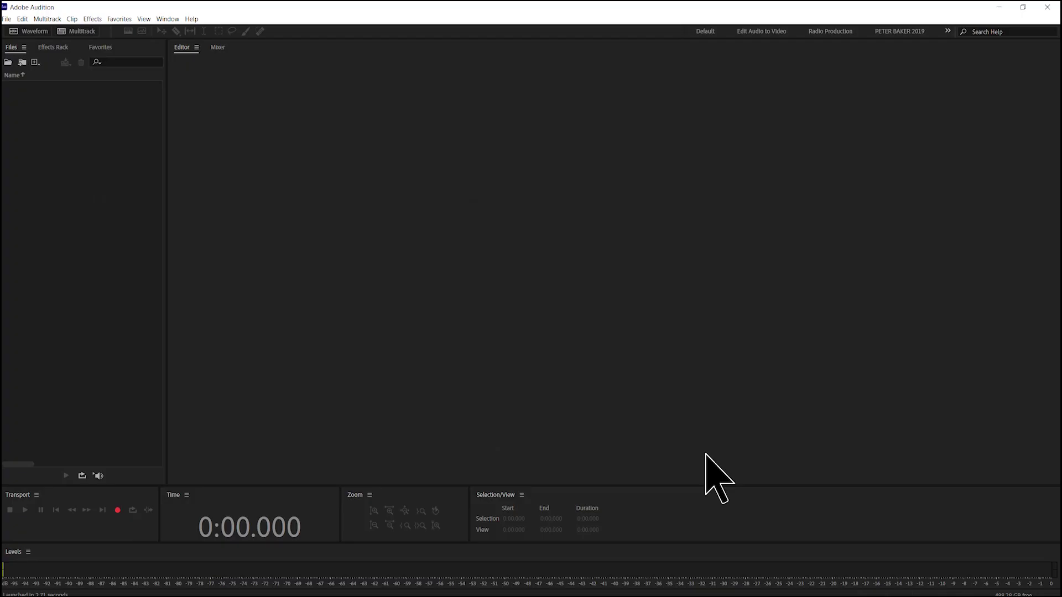
Start a new audio file from File > New > Audio File.
left_click(6, 18)
mouse_move(11, 31)
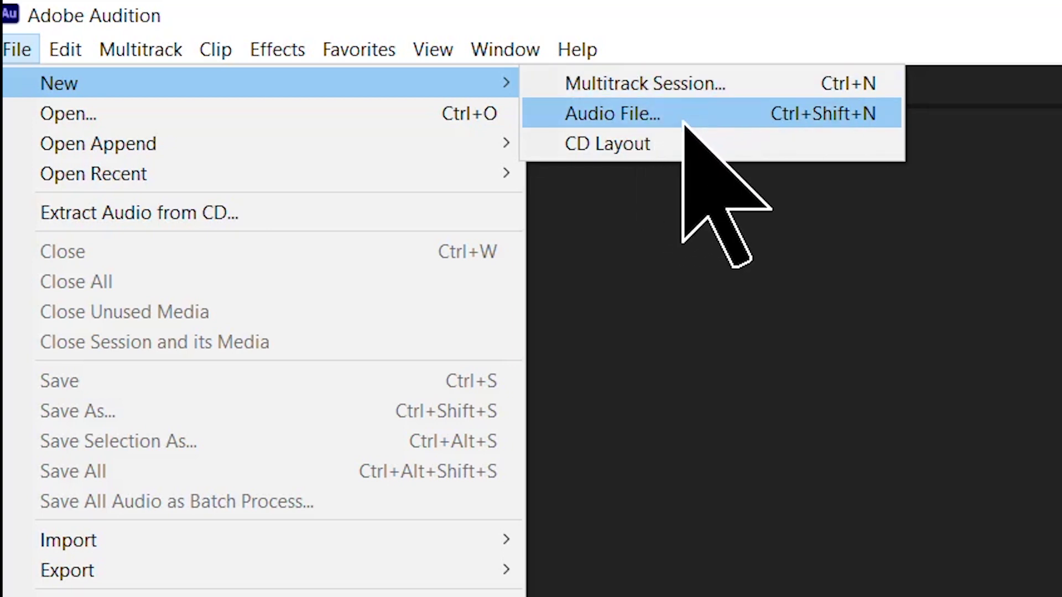
left_click(682, 120)
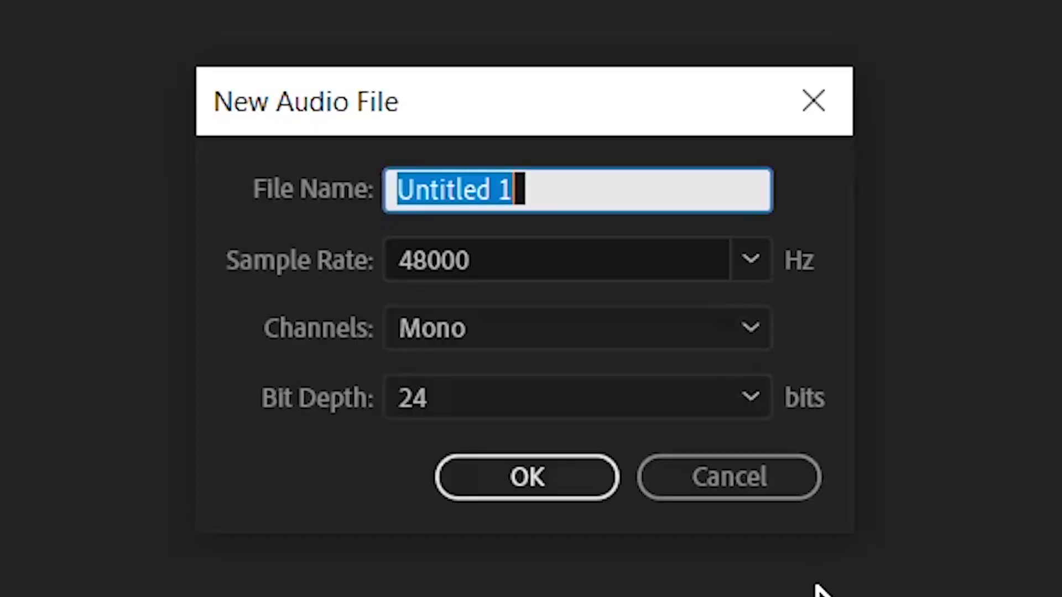
Name the new file TEST and set its sample rate to 44100 Hz.
type("TEST")
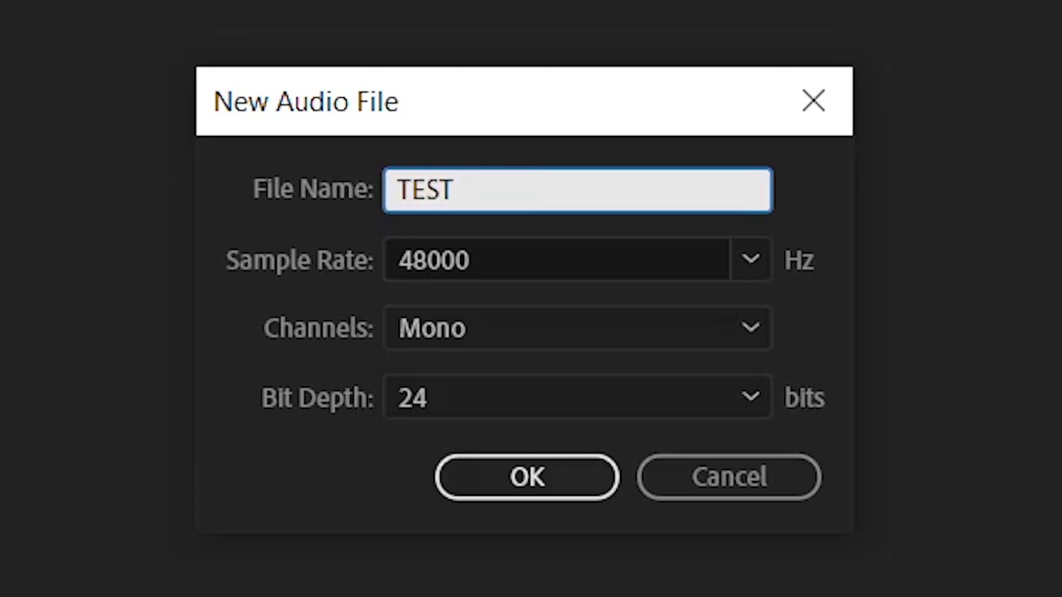
left_click(759, 256)
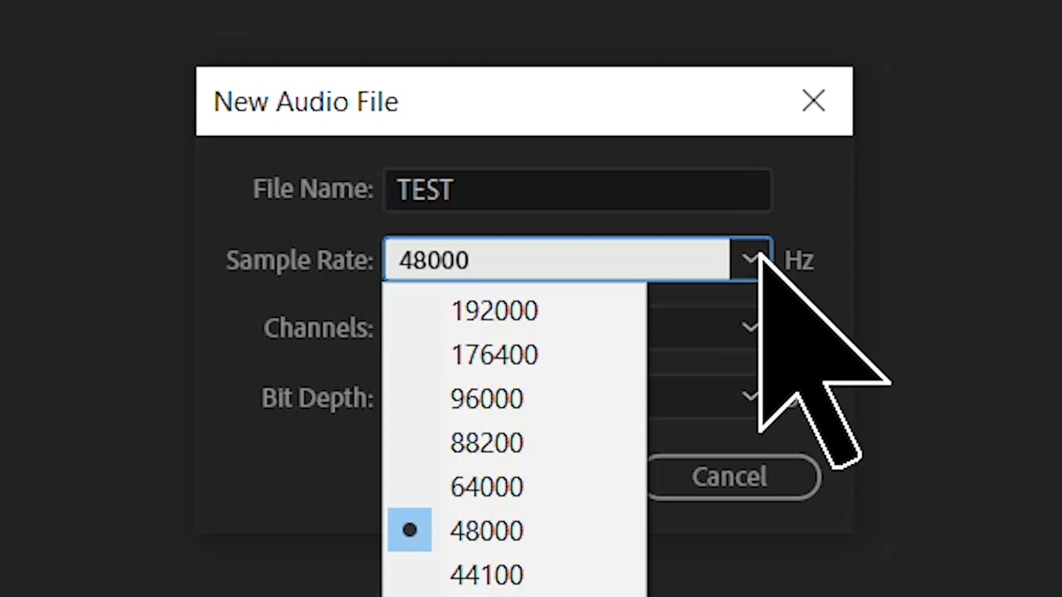
left_click(541, 583)
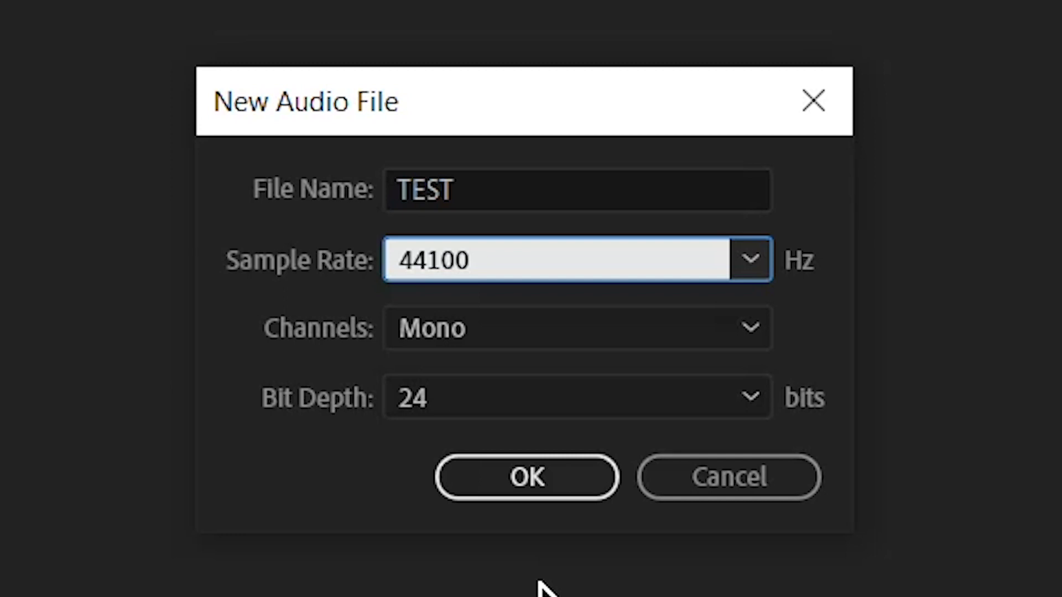
Confirm channels stay Mono, bit depth 24-bit, and sample rate 44100 Hz.
left_click(762, 347)
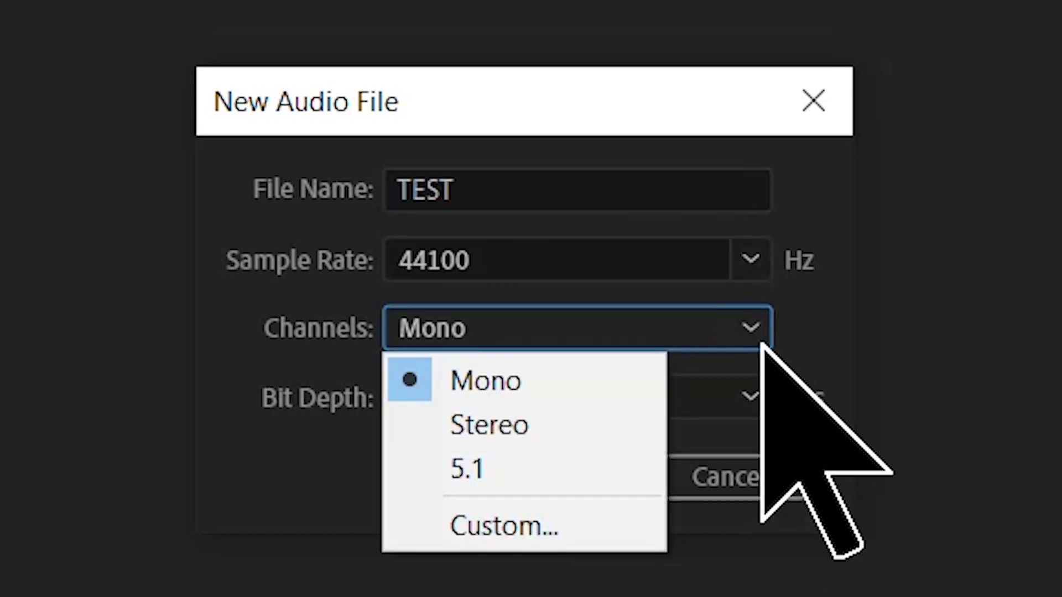
left_click(762, 345)
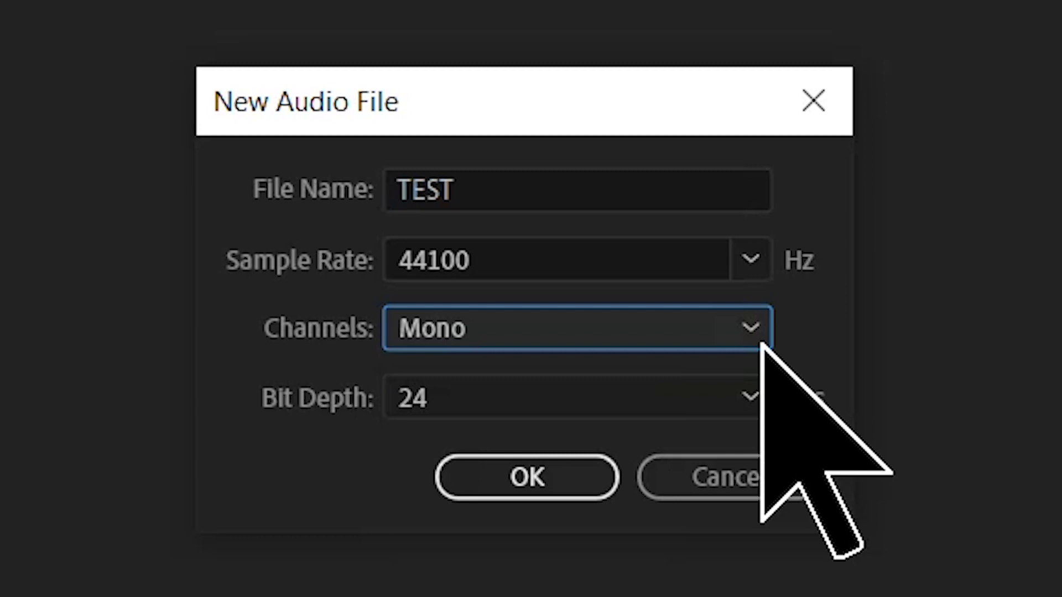
left_click(758, 338)
left_click(755, 335)
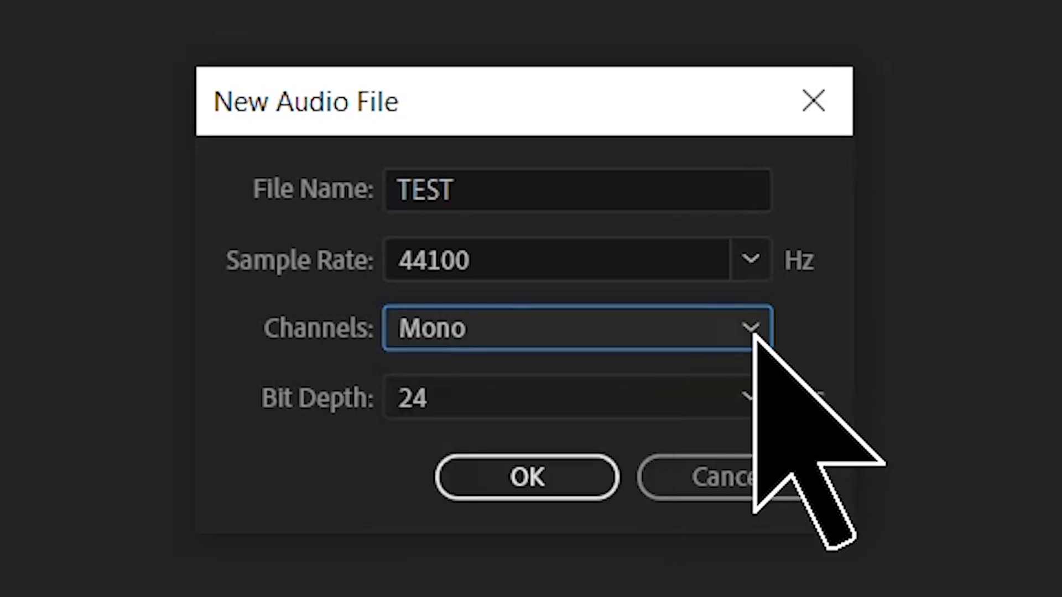
left_click(748, 403)
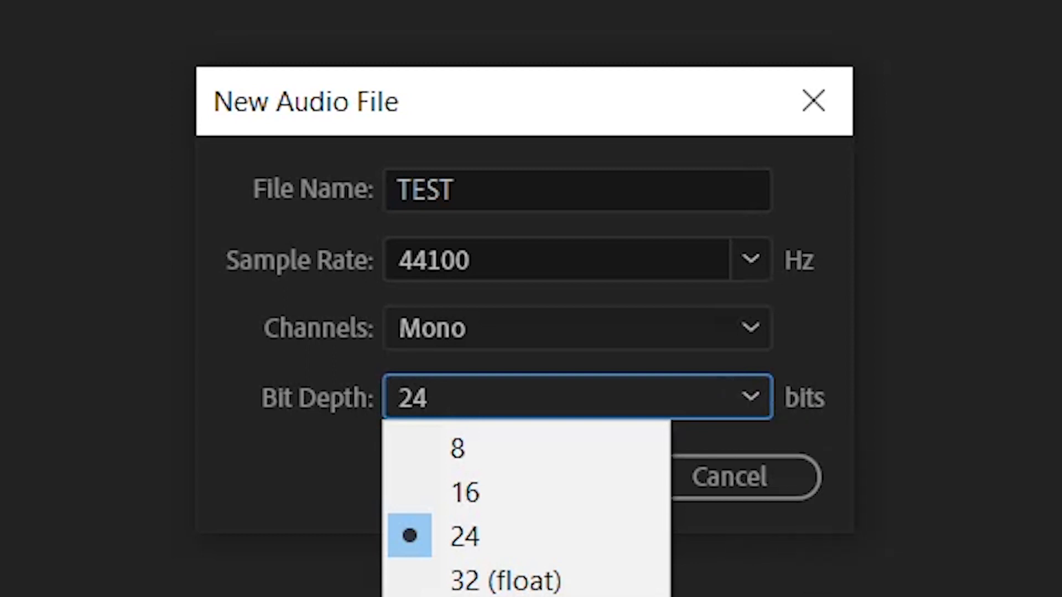
key("Escape")
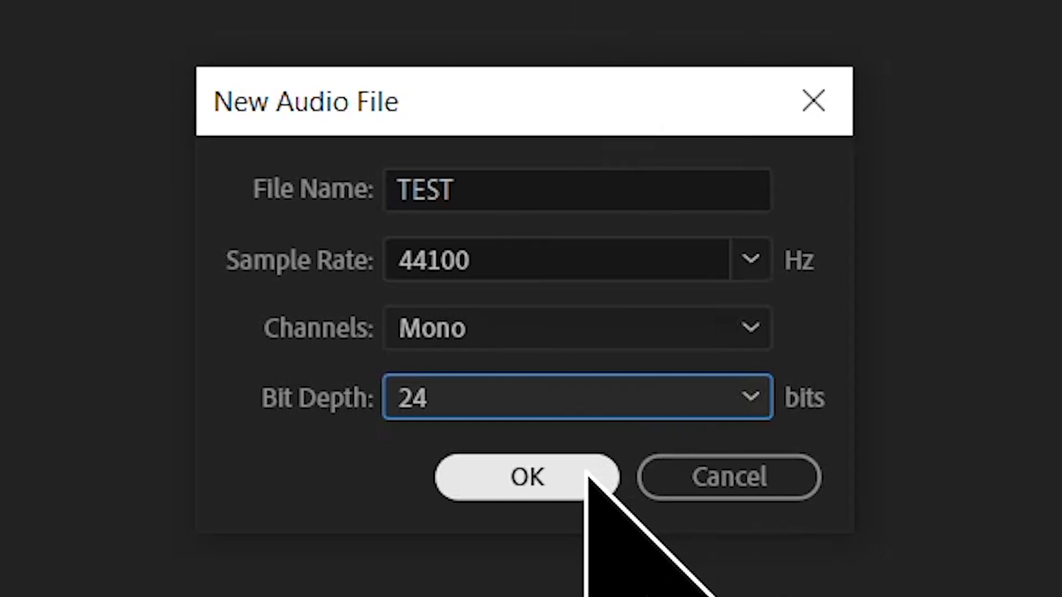
left_click(751, 260)
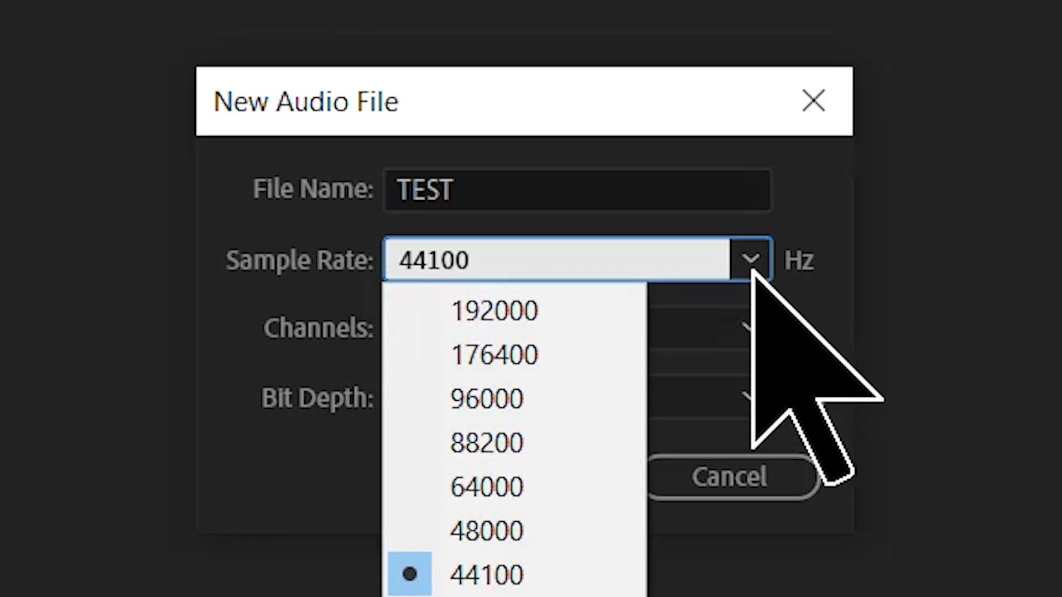
left_click(753, 271)
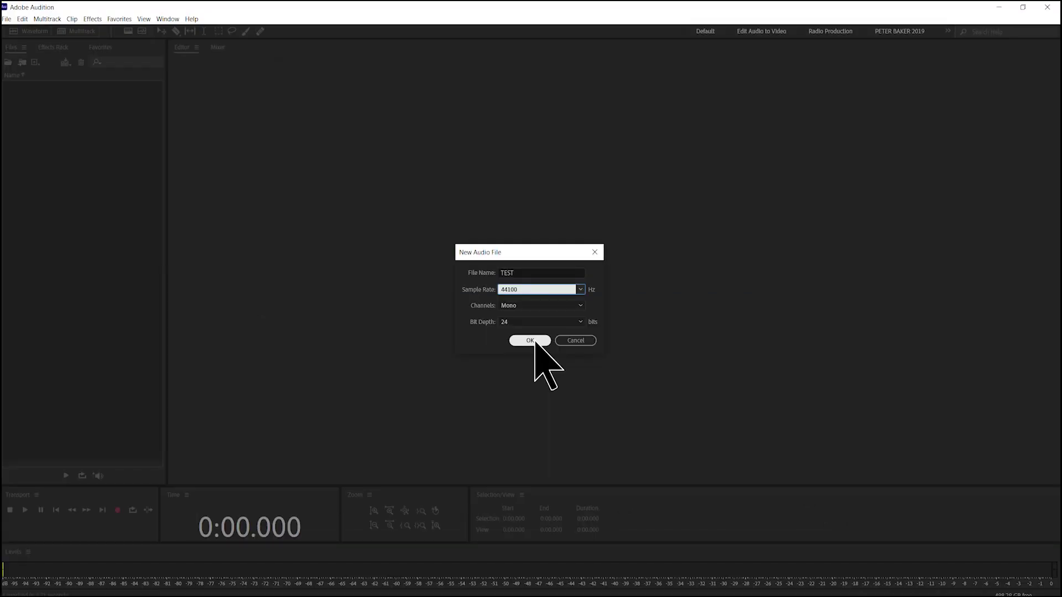
Confirm the dialog to create the empty 44100 Hz mono TEST file.
left_click(532, 341)
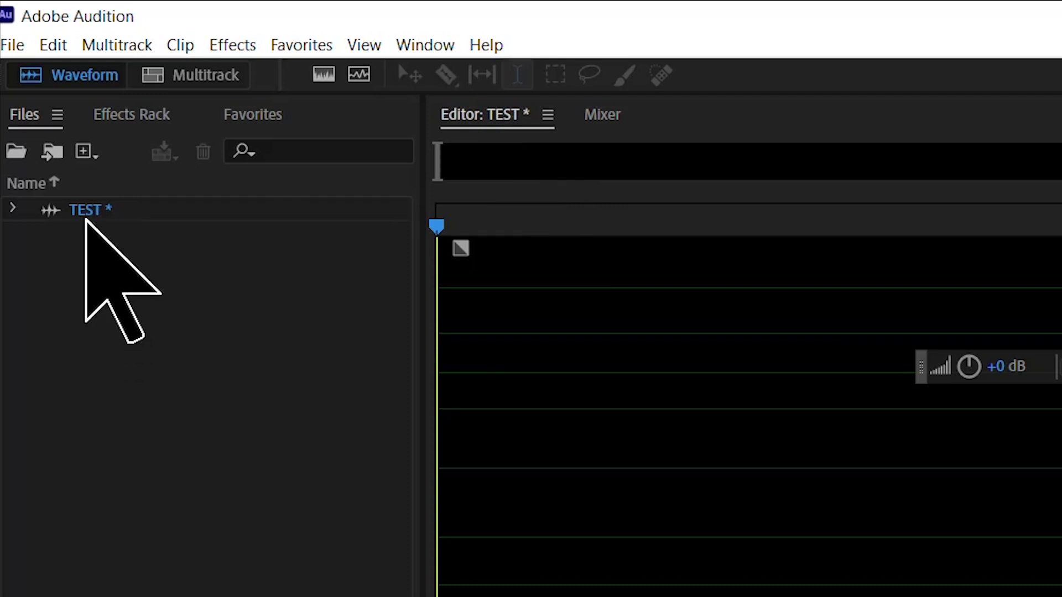
left_click(150, 237)
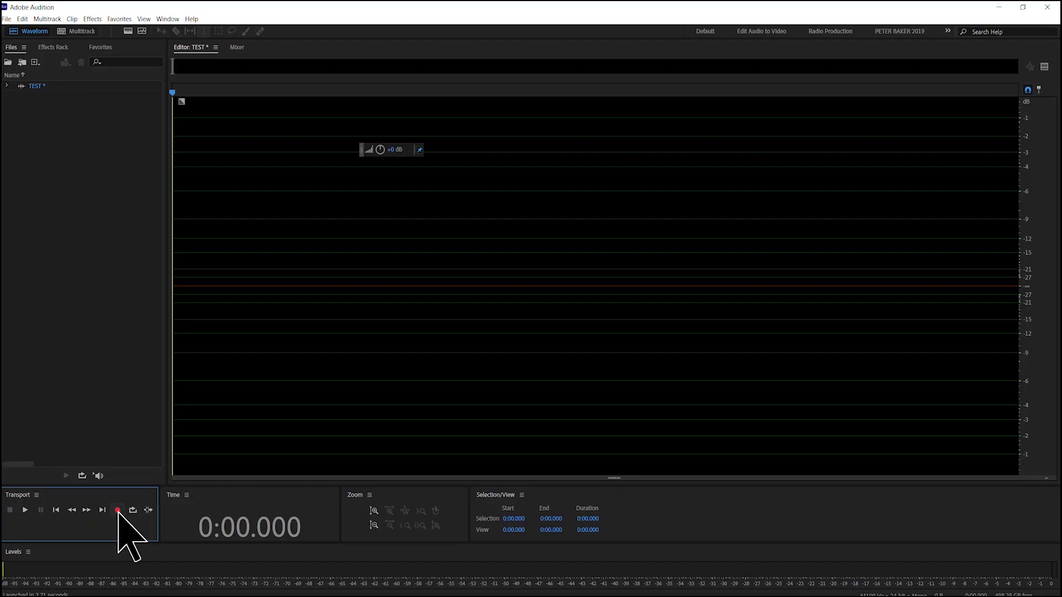
Start recording a spoken voice take into TEST from the Transport panel.
left_click(556, 362)
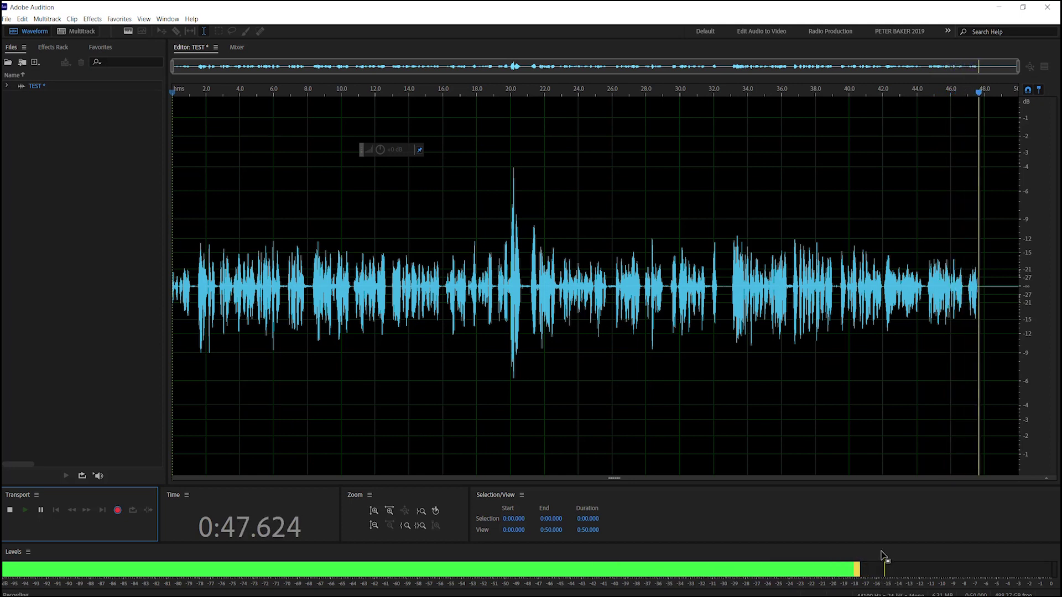
Enlarge the lower panel row and widen the Time readout panel while recording continues.
mouse_move(882, 542)
left_mouse_down()
mouse_move(865, 440)
mouse_move(871, 539)
left_mouse_up()
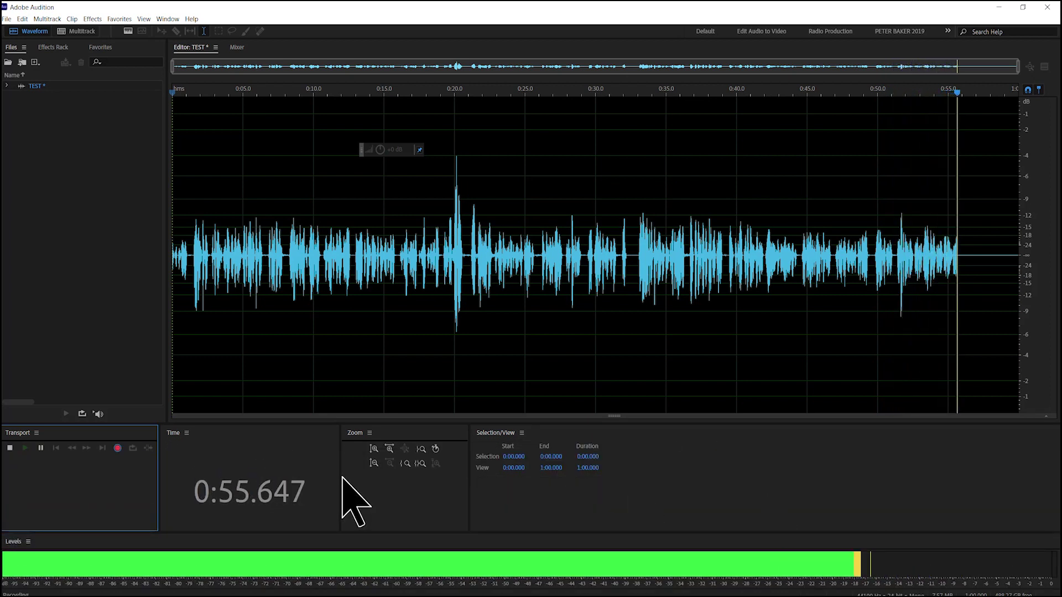
left_click_drag(341, 478, 537, 481)
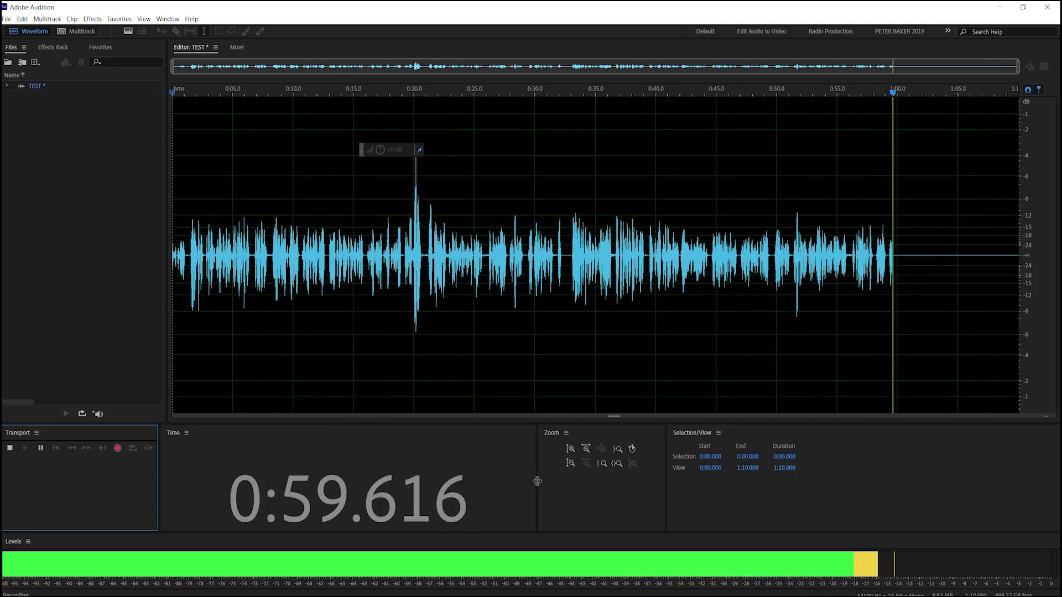
left_click_drag(537, 481, 415, 480)
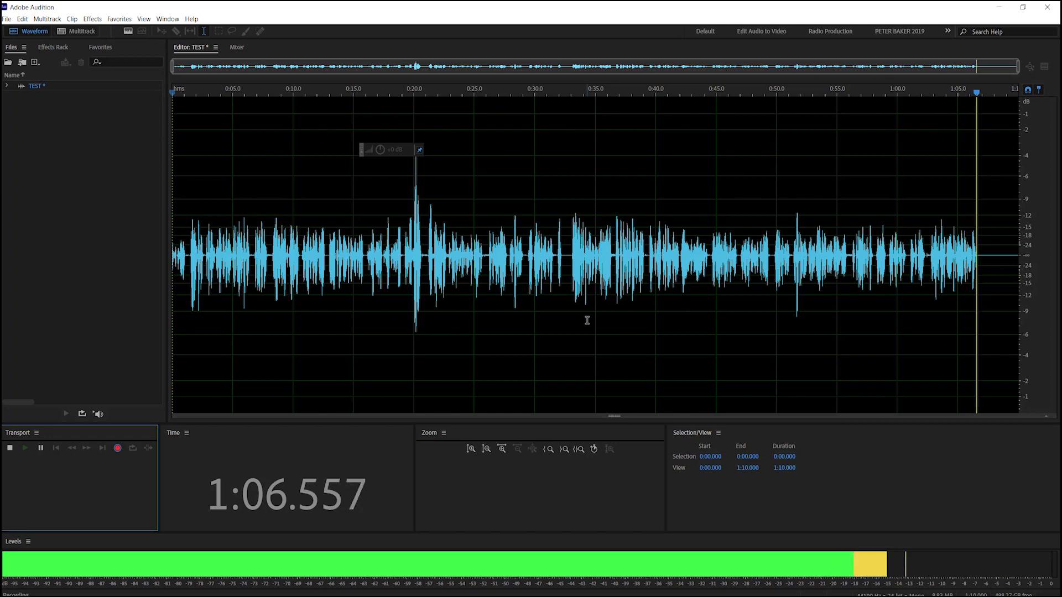
Stop recording at 1:06.699 and view the Time panel's Time Display options.
key("space")
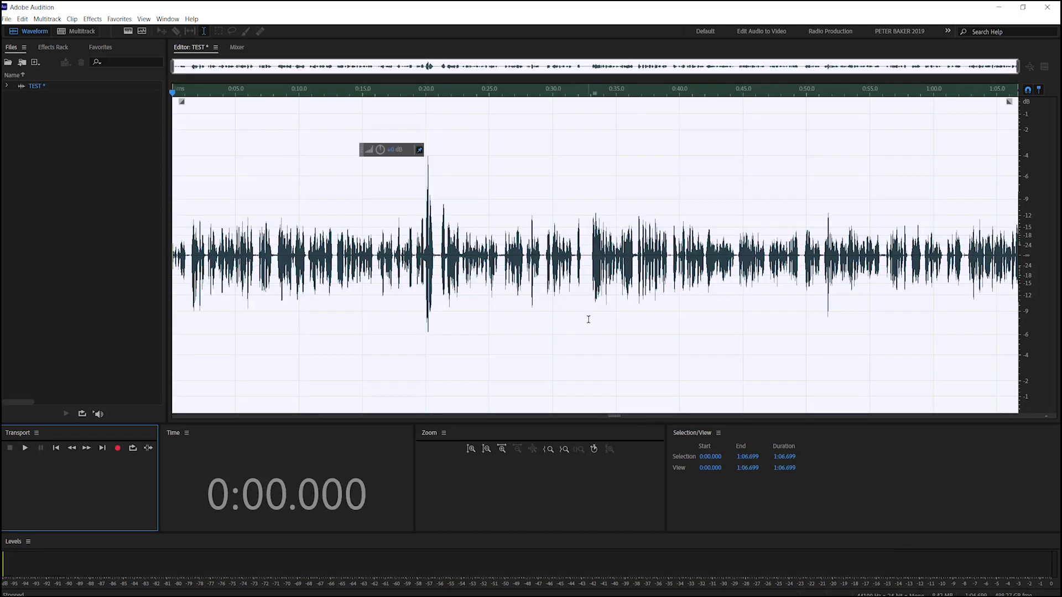
left_click(187, 433)
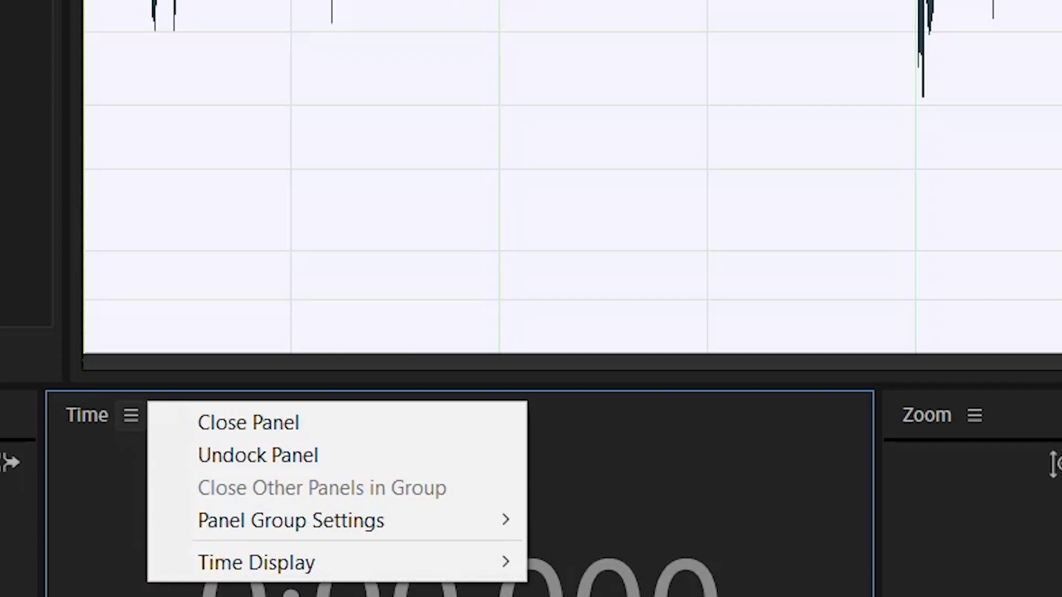
mouse_move(217, 480)
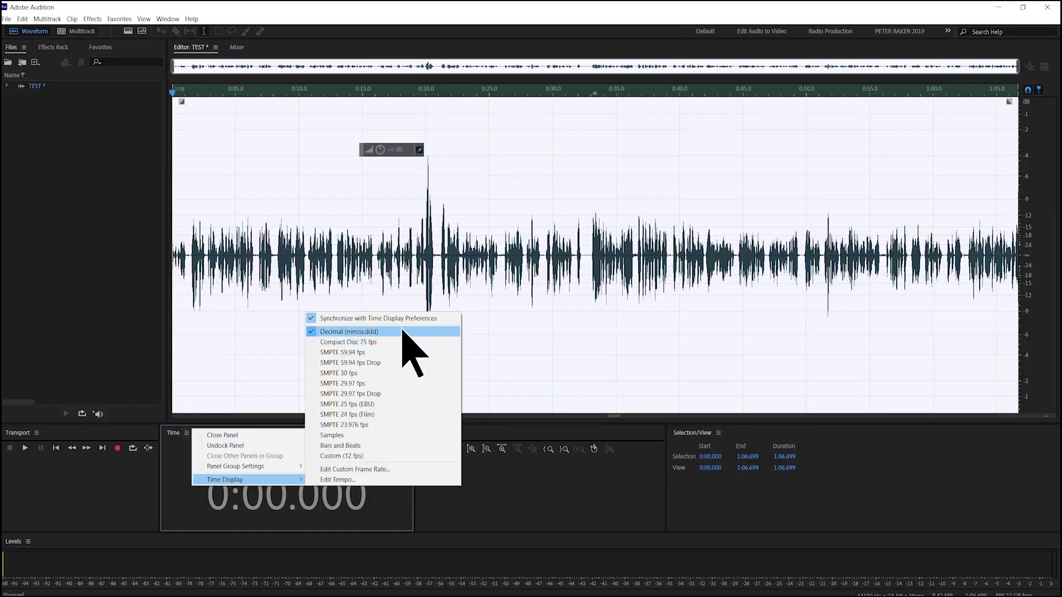
Verify Classic is the active workspace and clear the whole-file waveform selection.
left_click(510, 511)
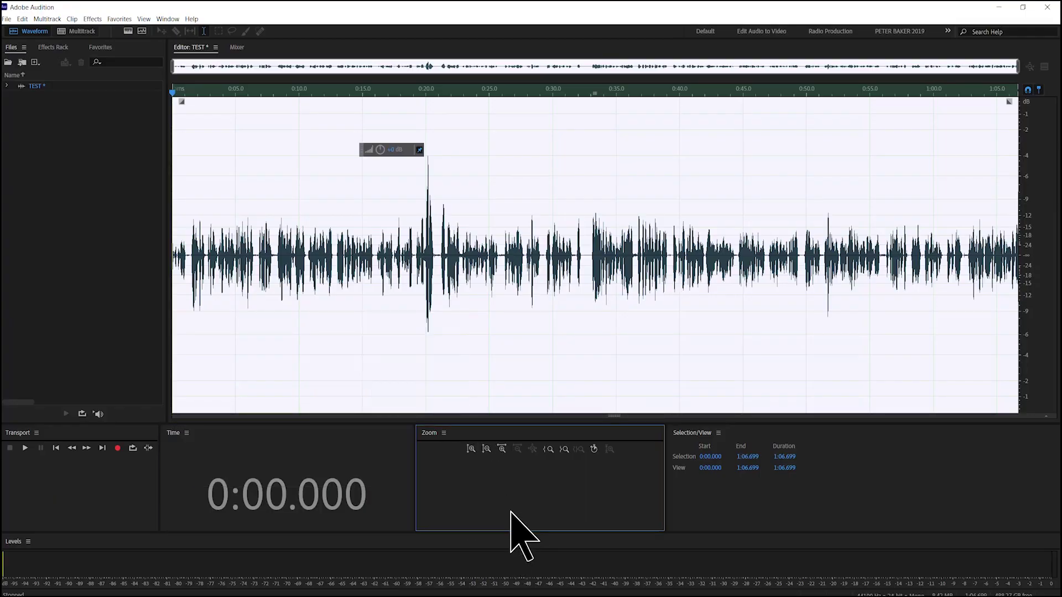
left_click(165, 22)
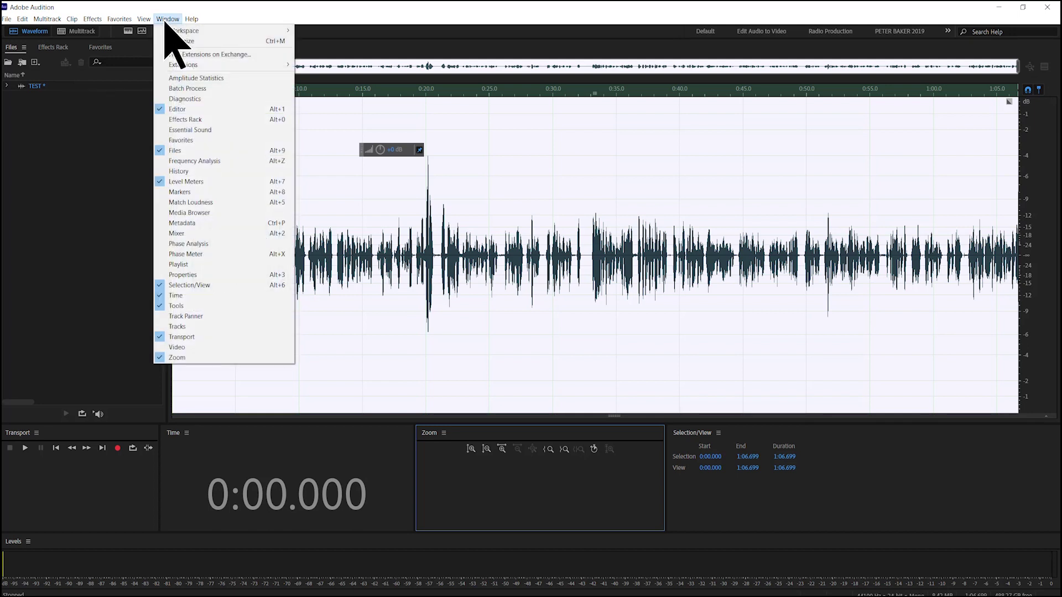
mouse_move(178, 33)
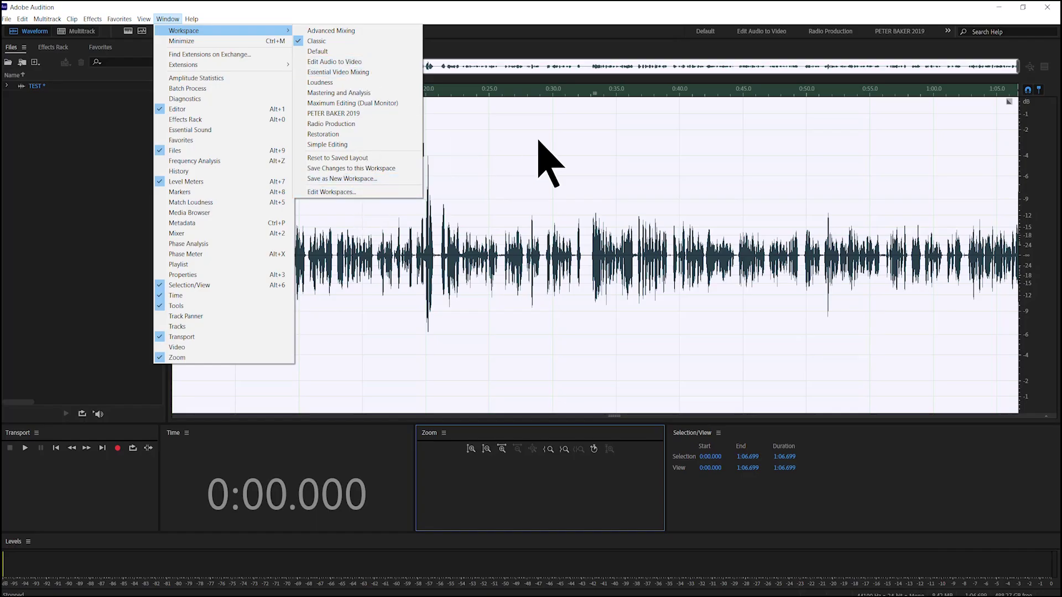
left_click(535, 134)
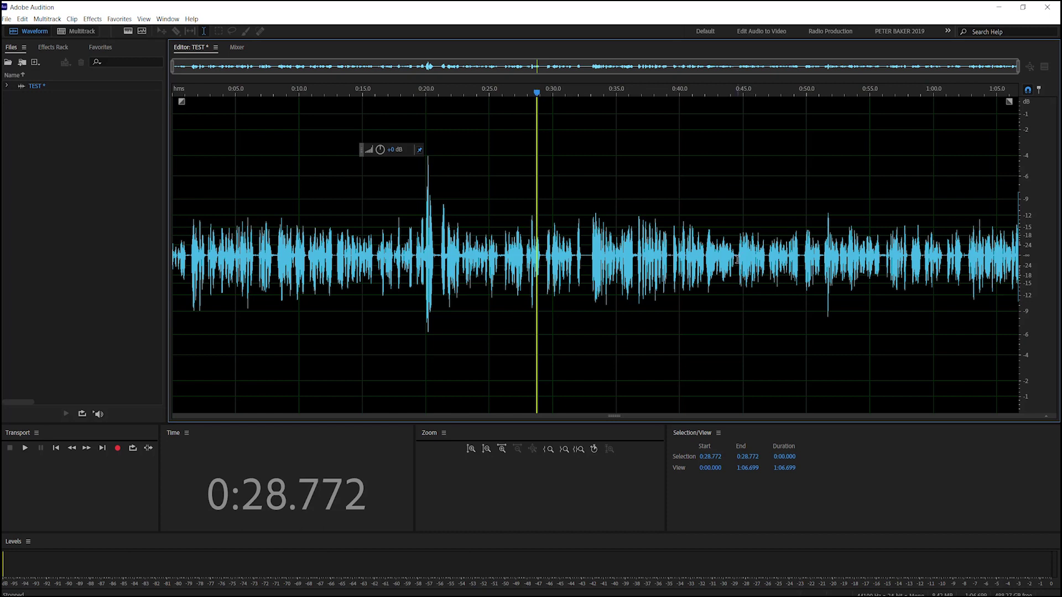
left_click(167, 20)
Set the playhead at 0:10.626 and play back briefly from there.
mouse_move(165, 31)
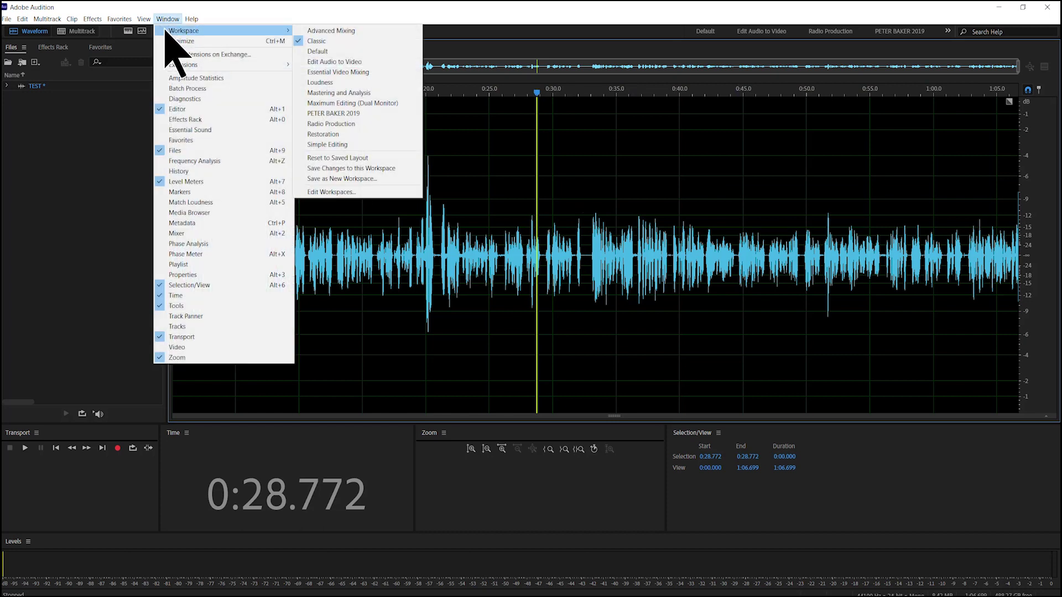
left_click(545, 223)
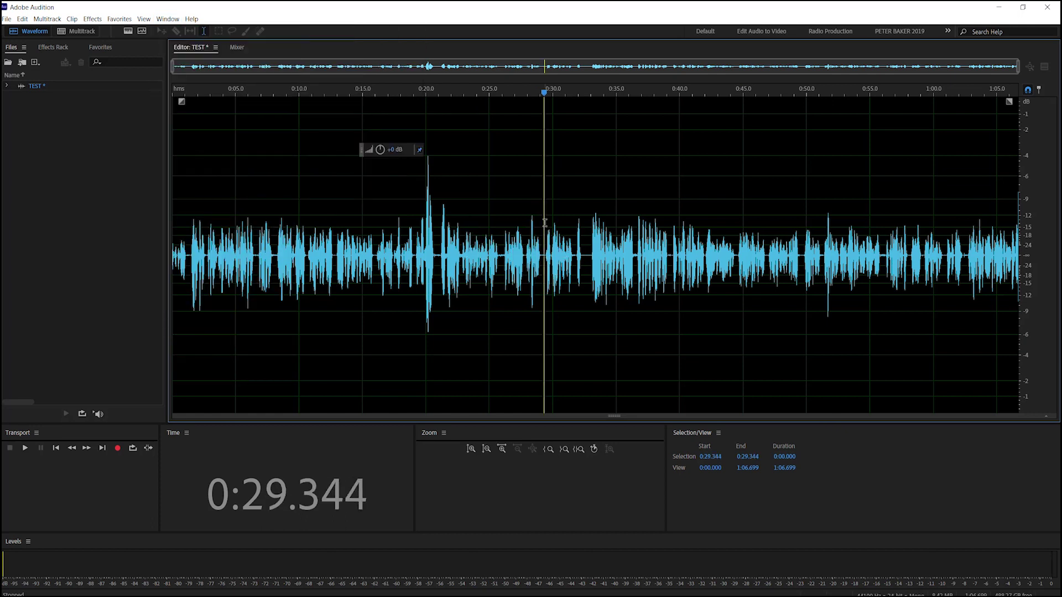
left_click(254, 299)
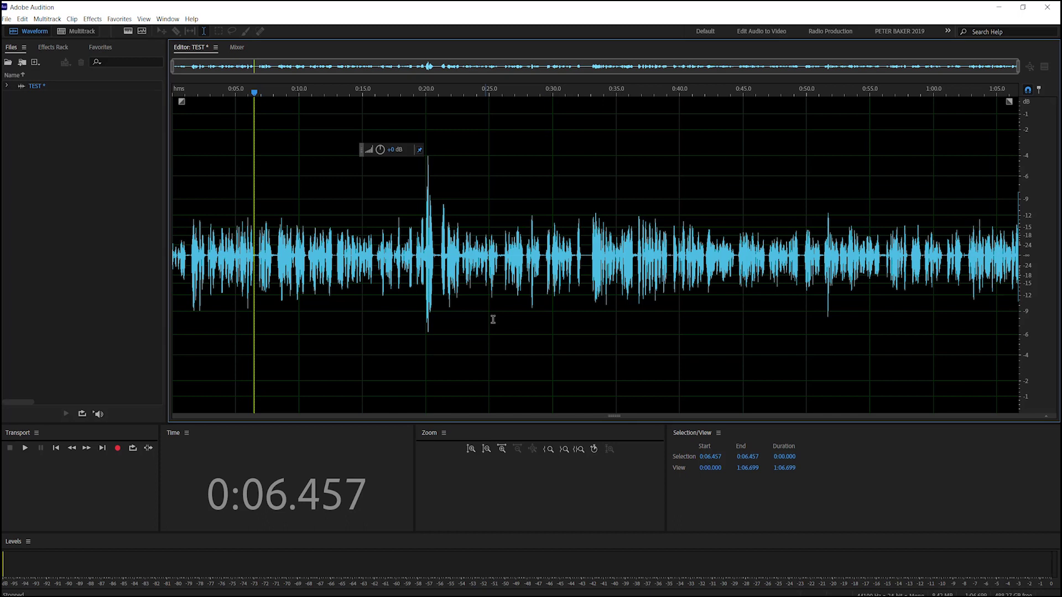
left_click(562, 280)
left_click(307, 264)
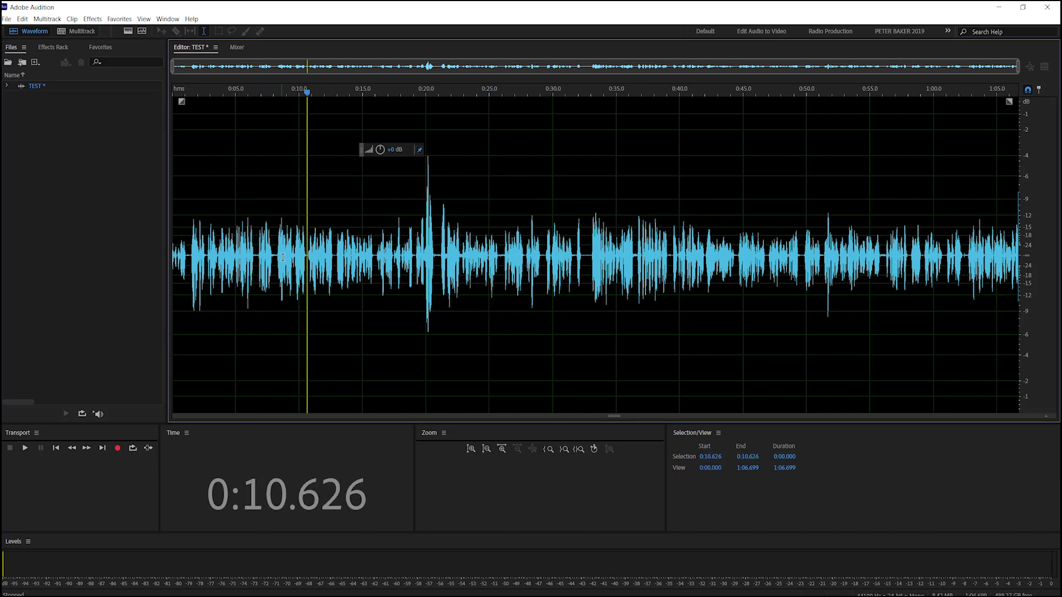
key("space")
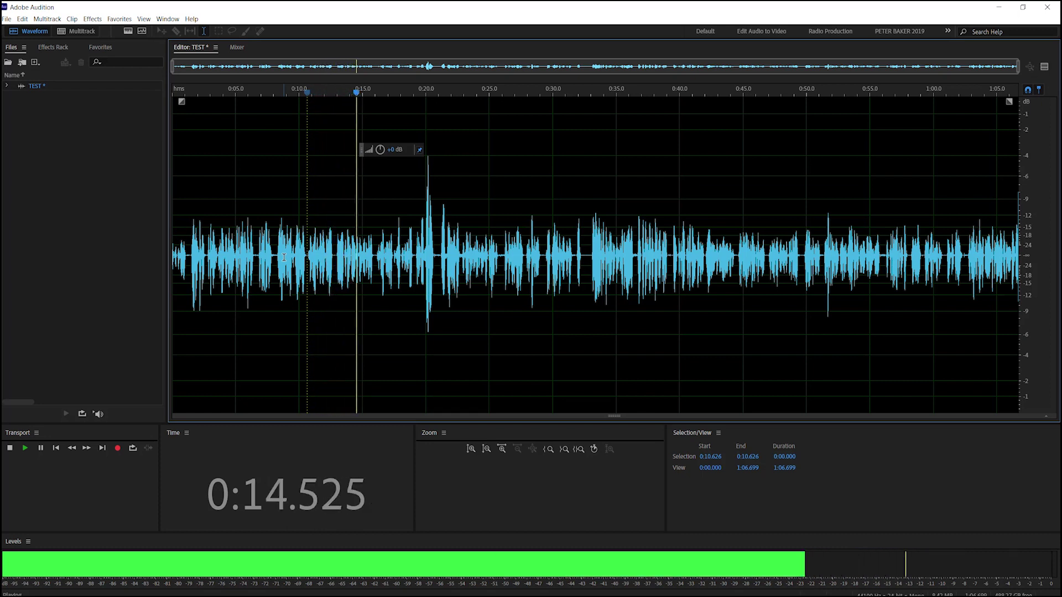
key("space")
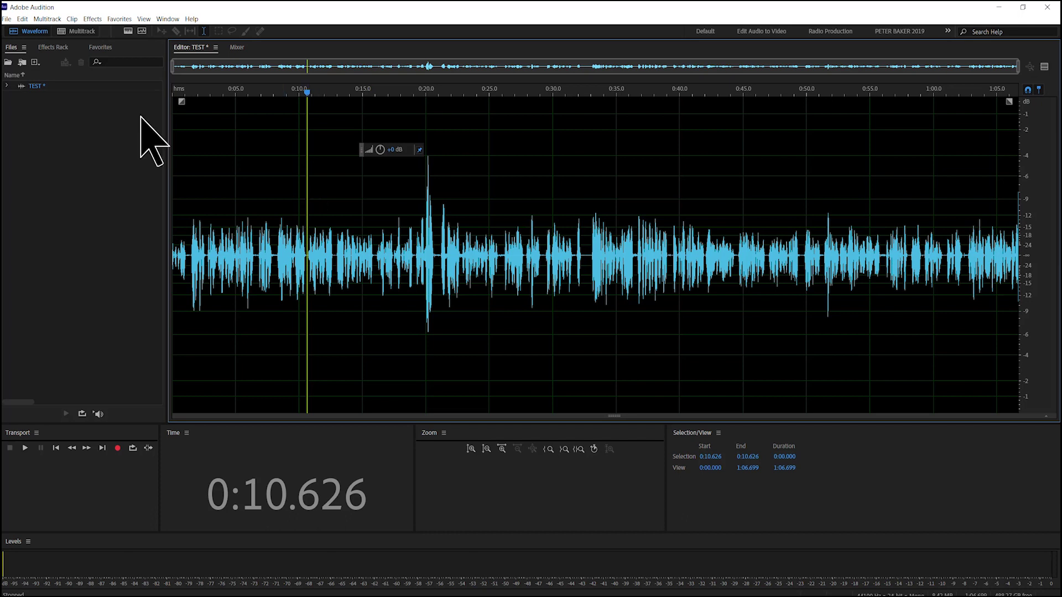
left_click(22, 19)
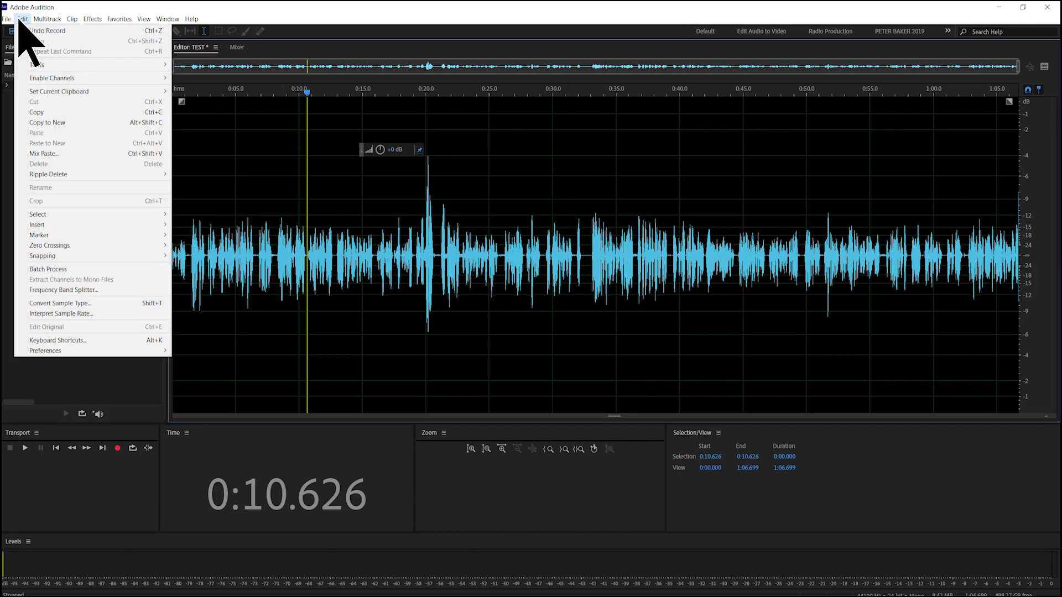
mouse_move(102, 352)
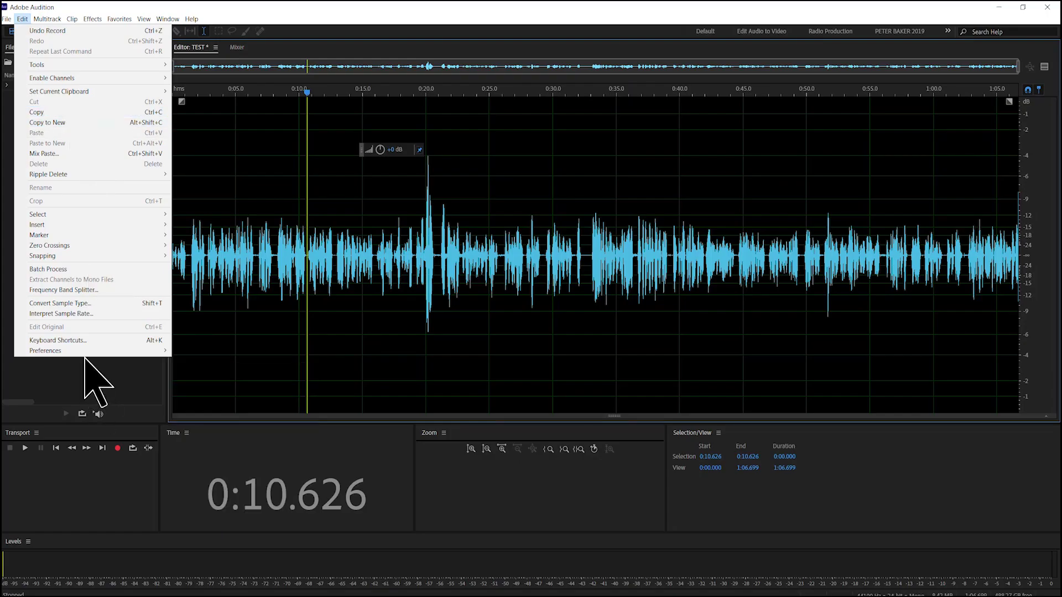
mouse_move(85, 351)
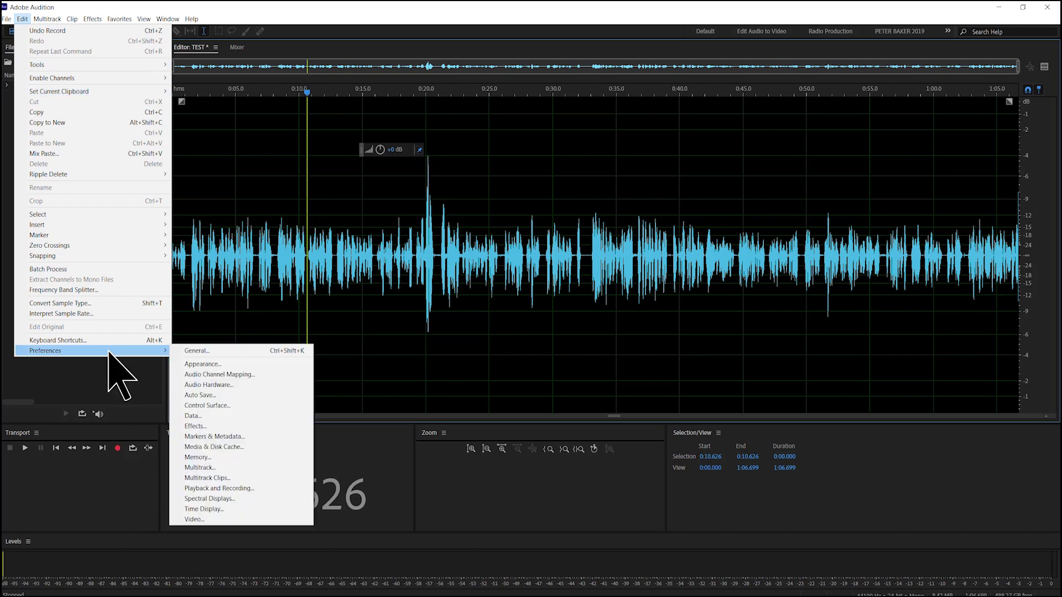
left_click(332, 36)
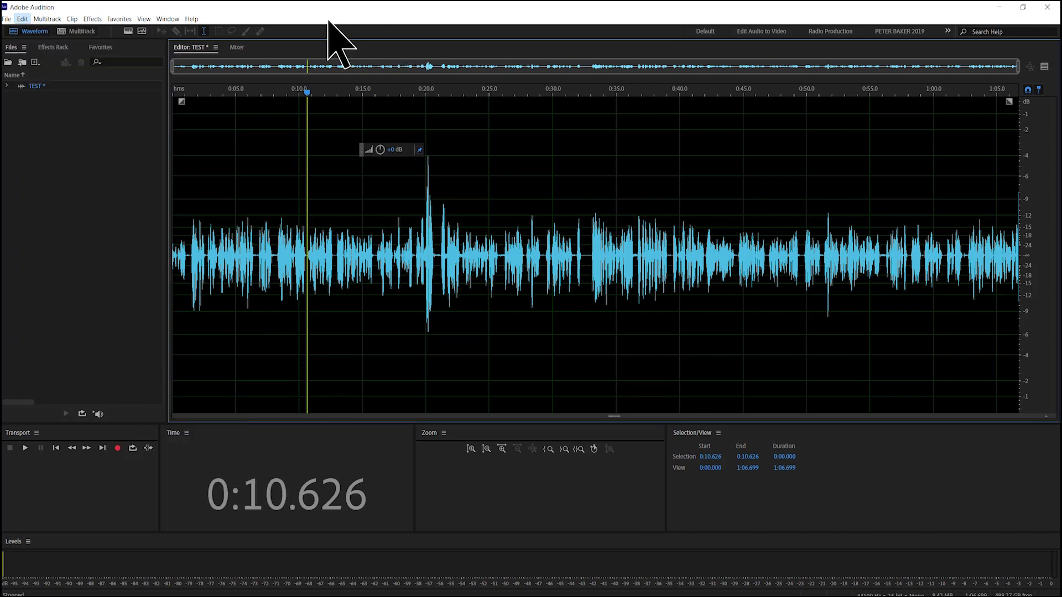
Place the playhead at 0:10.666 and preview playback from that point.
left_click(308, 261)
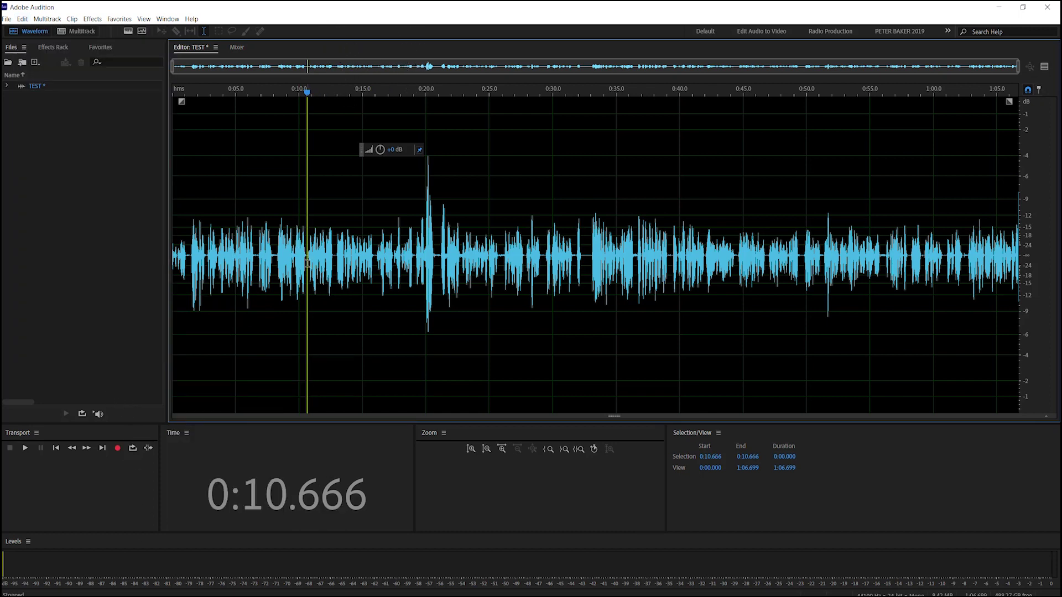
key("space")
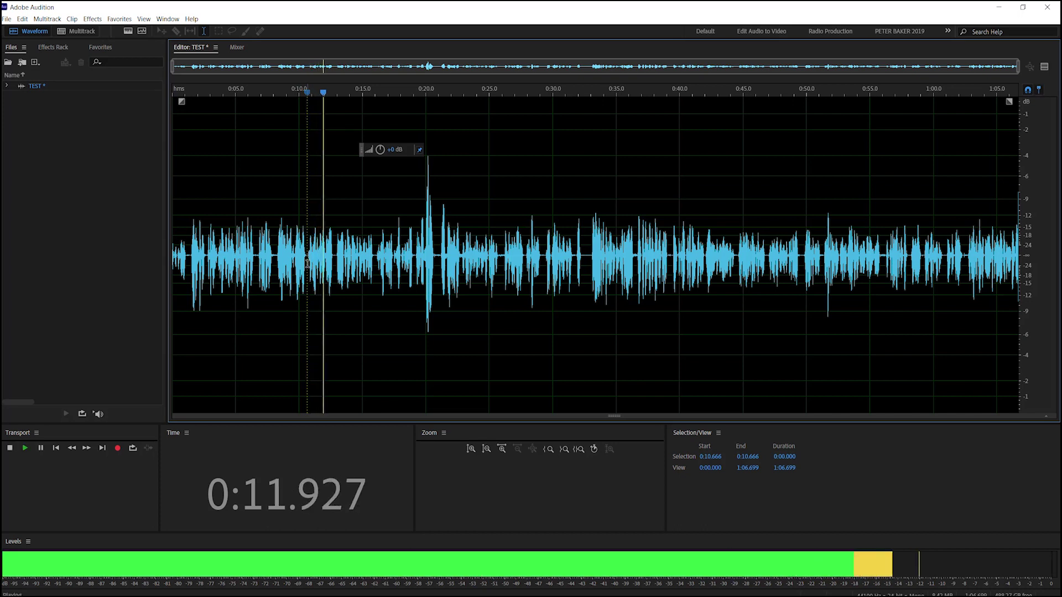
key("space")
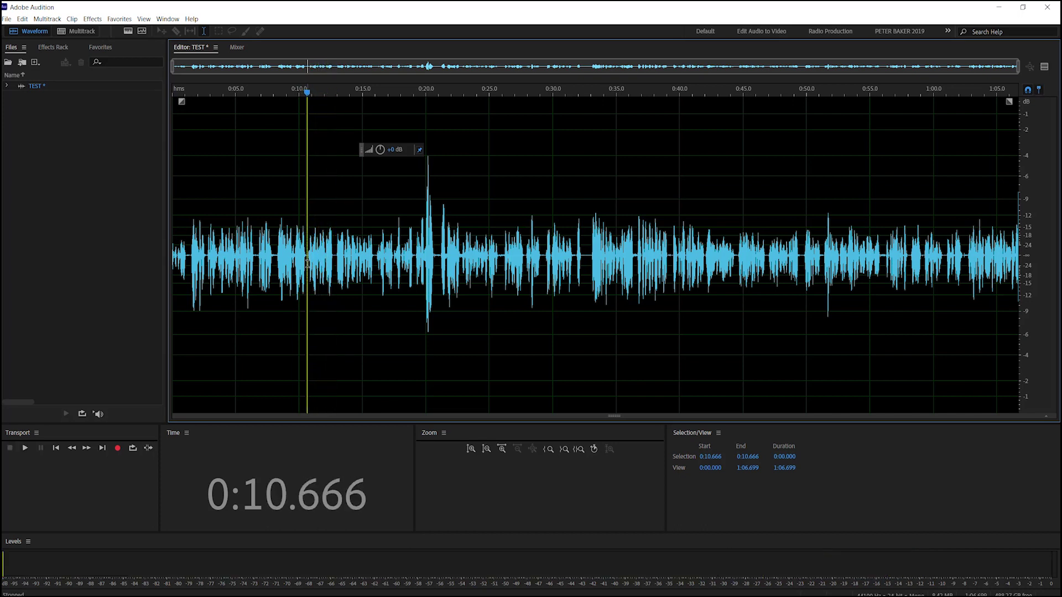
Delete the 0:10.666–0:12.792 section and play back from 0:10.000 to check.
left_click_drag(307, 261, 334, 295)
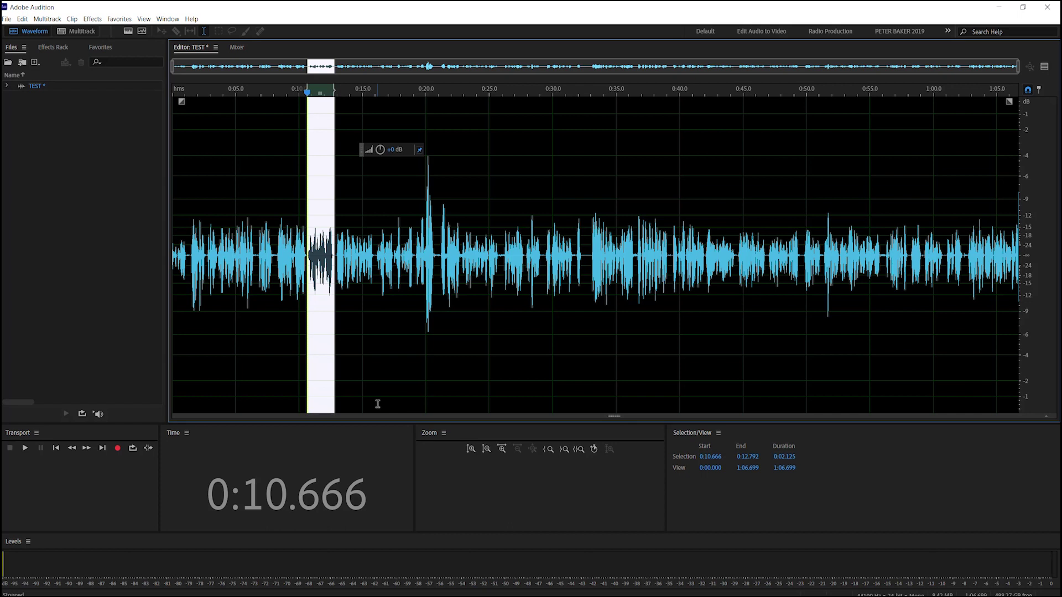
key("Delete")
left_click(303, 306)
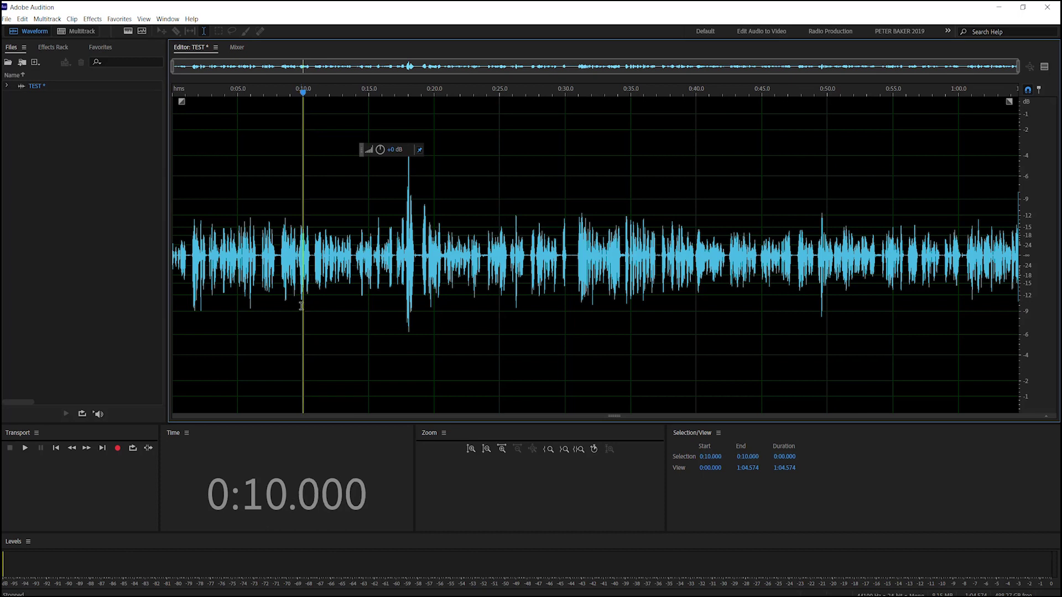
key("space")
key("space")
Cut the 0:18.794–0:30.387 section and paste it at the end of the file.
left_click_drag(419, 293, 571, 343)
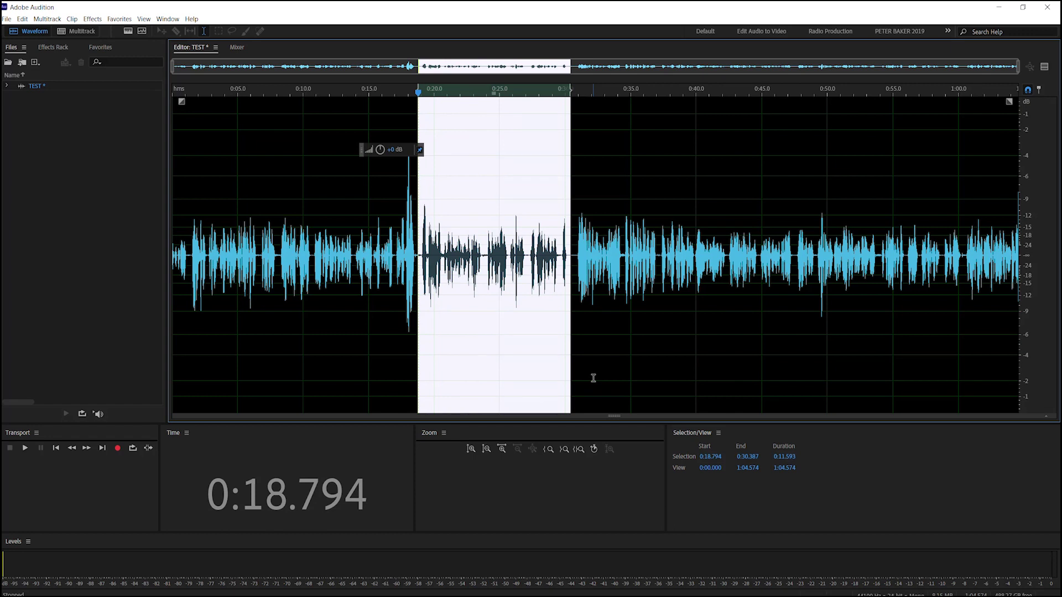
key("ctrl+x")
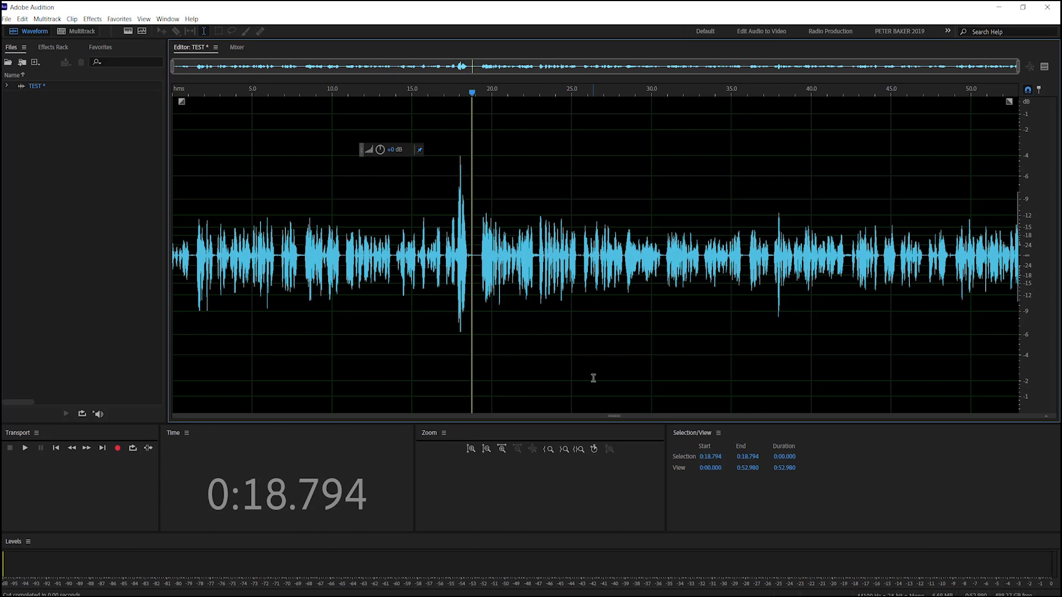
left_click(991, 328)
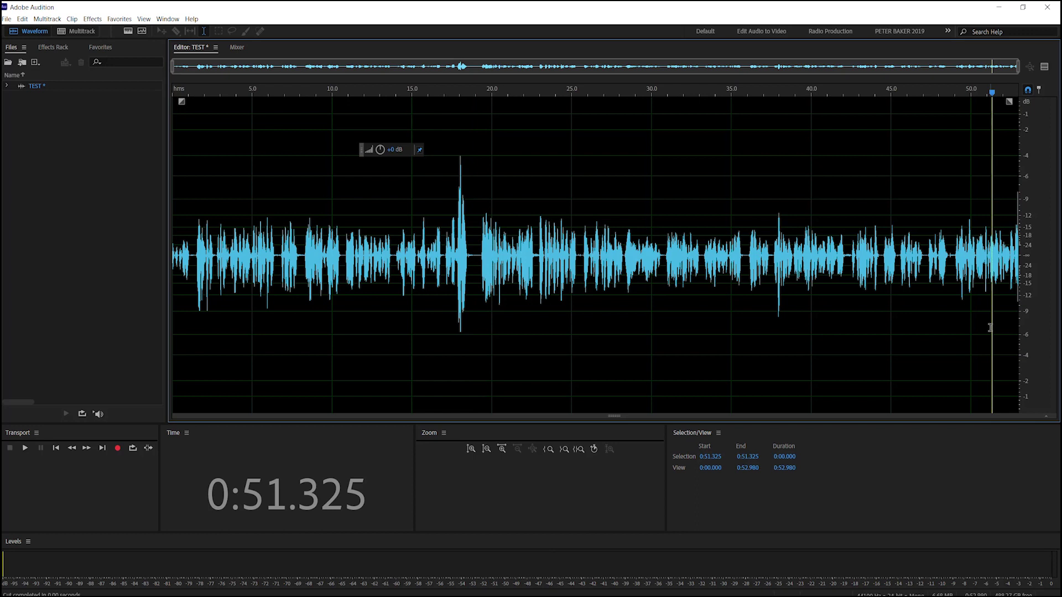
left_click(990, 328)
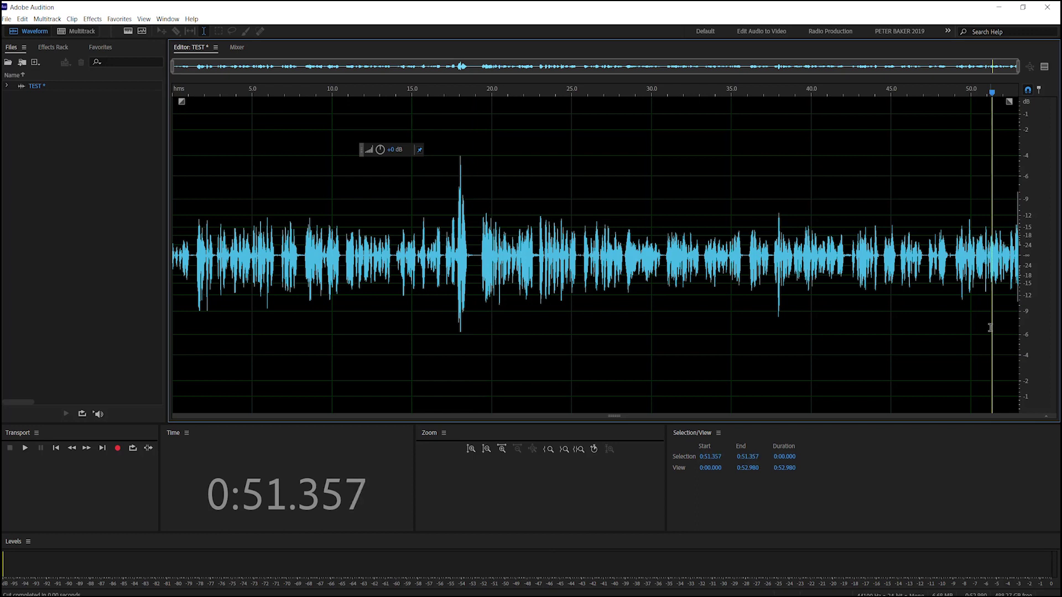
key("End")
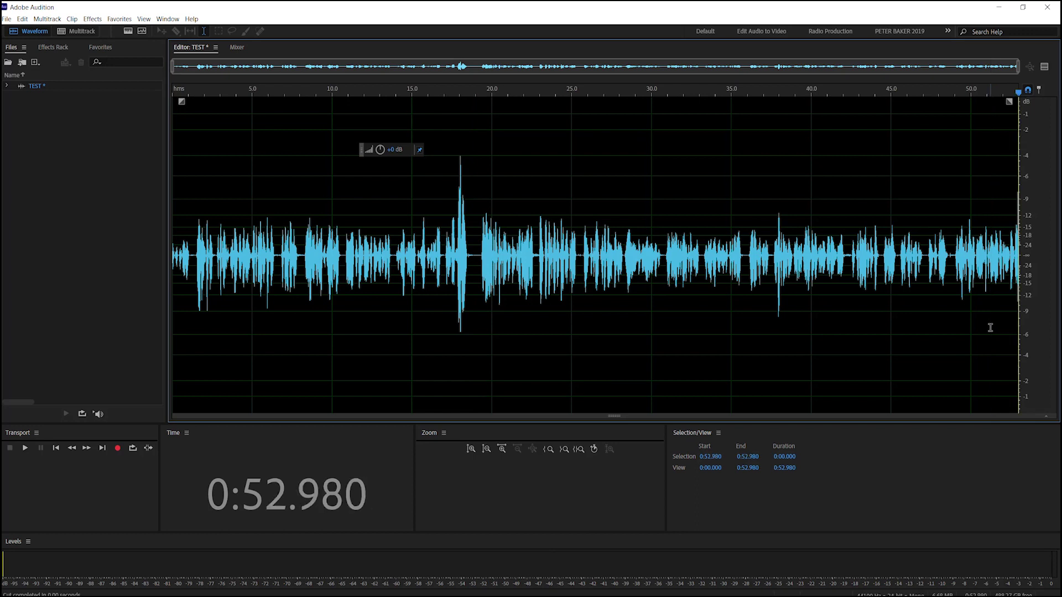
key("ctrl+v")
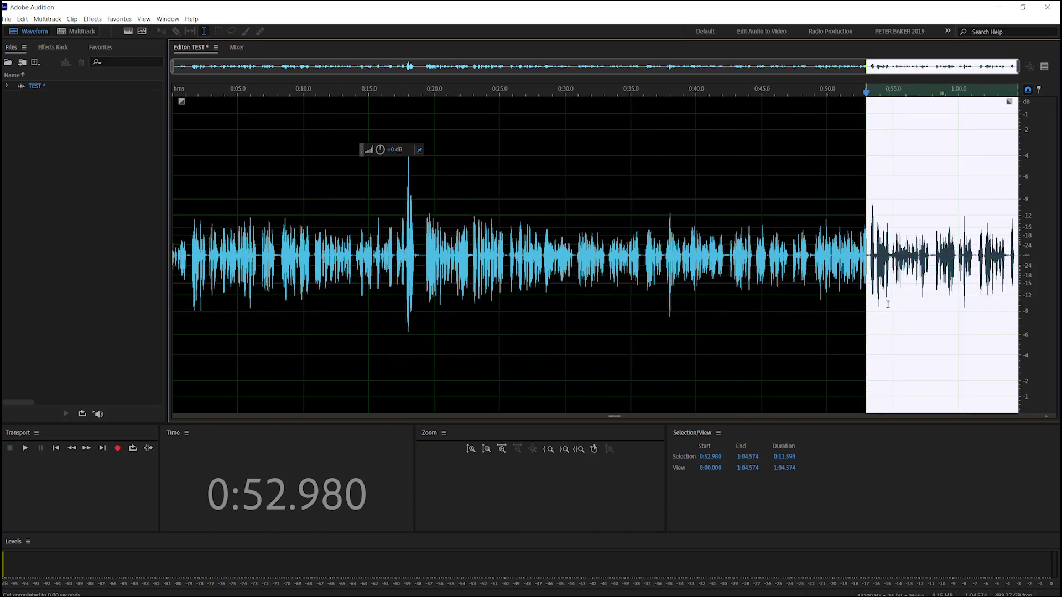
Delete the 0:57.768–0:58.124 stretch, then place the playhead at 0:51.390 to review.
left_click(857, 286)
left_click(867, 283)
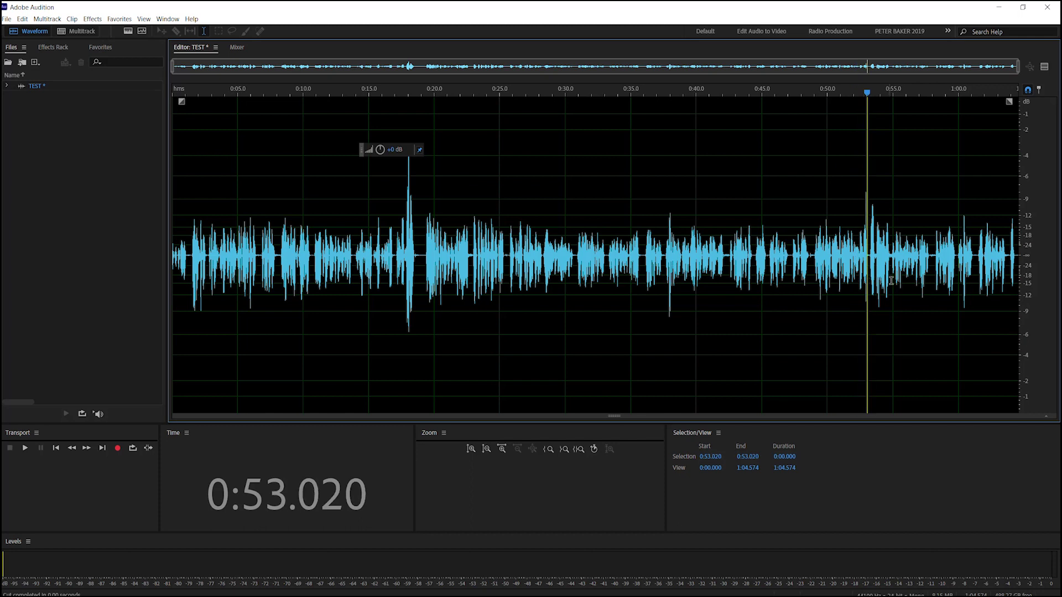
left_click_drag(929, 260, 933, 372)
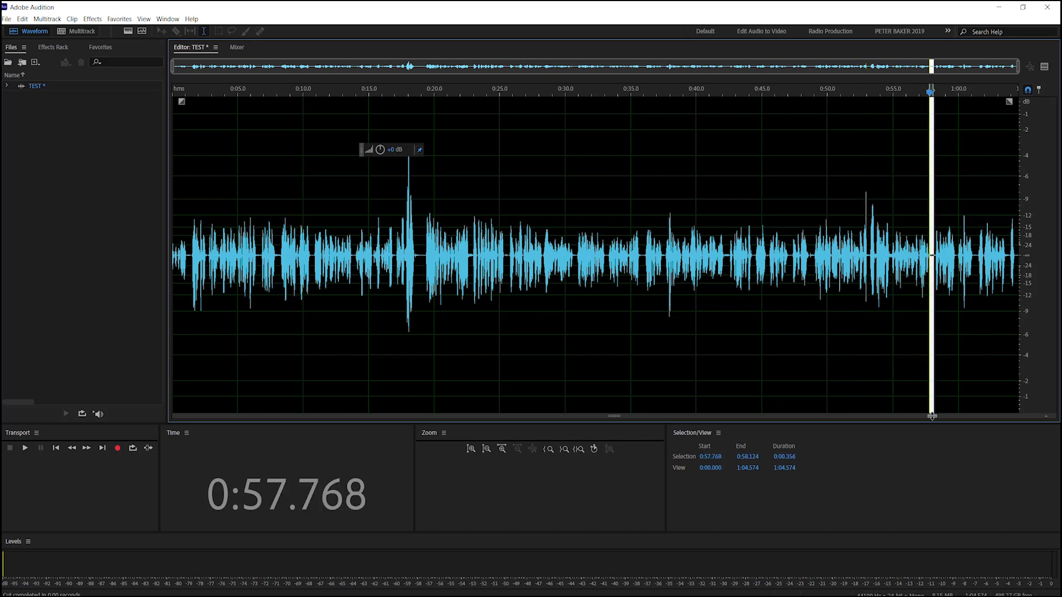
key("Delete")
left_click(849, 397)
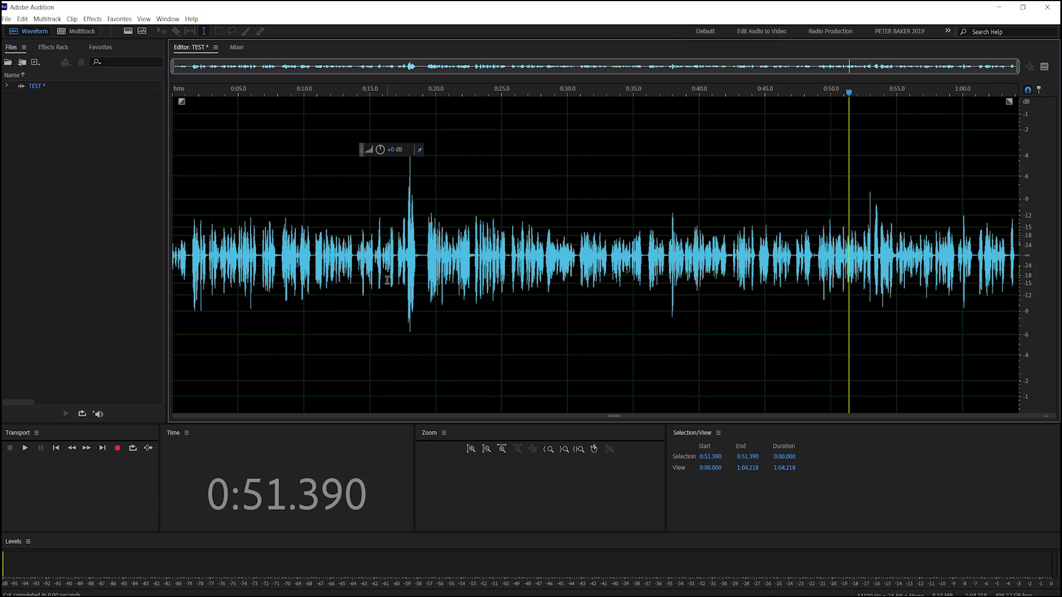
left_click(7, 19)
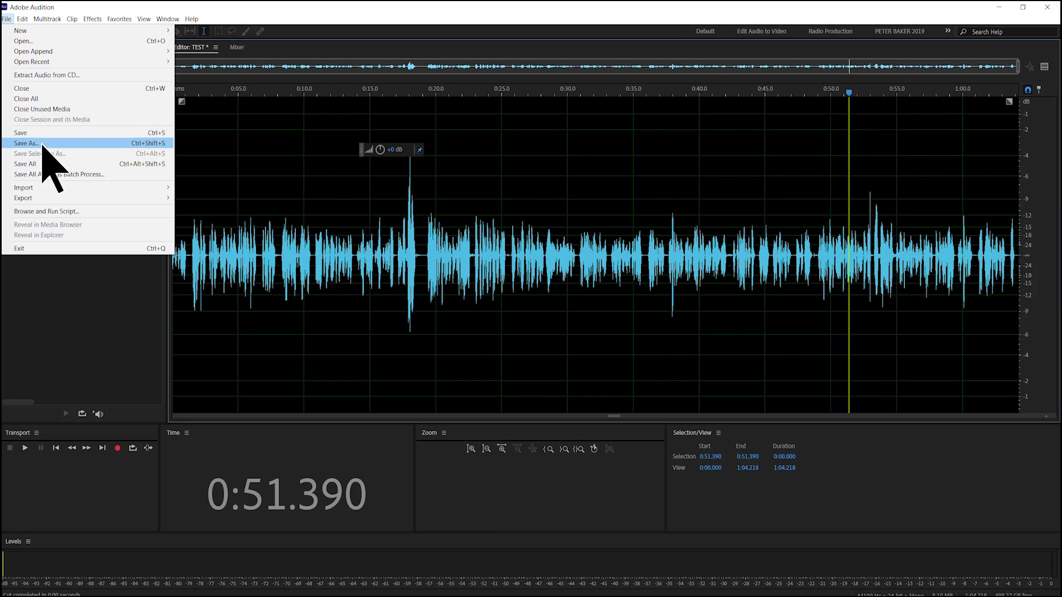
left_click(327, 296)
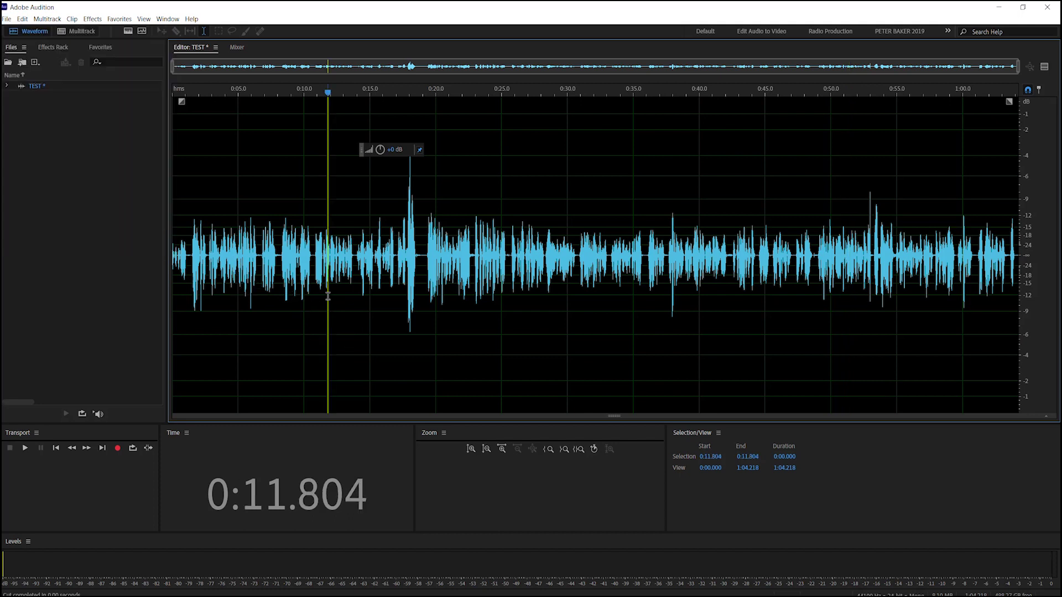